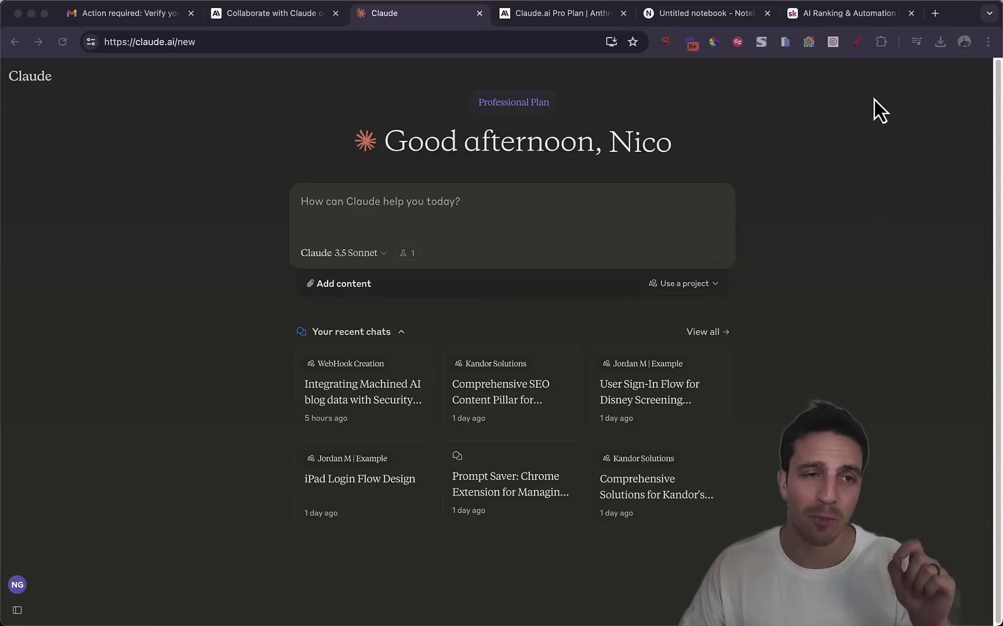
# Step: Switch to the AI Ranking & Automation Hub community feed on Skool
pyautogui.click(849, 17)
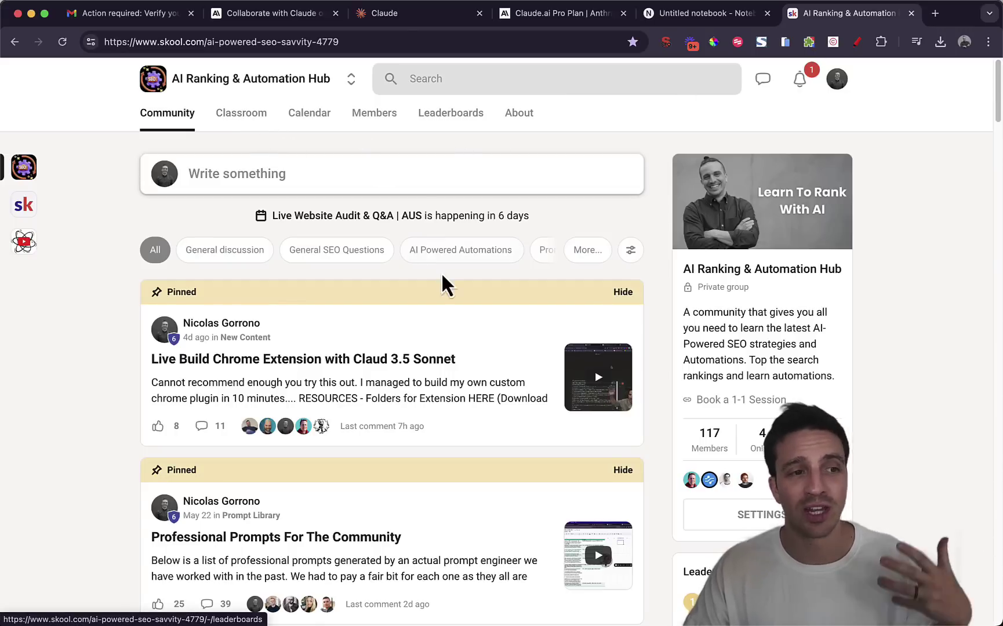
pyautogui.scroll(-2, 434, 266)
pyautogui.scroll(2, 438, 268)
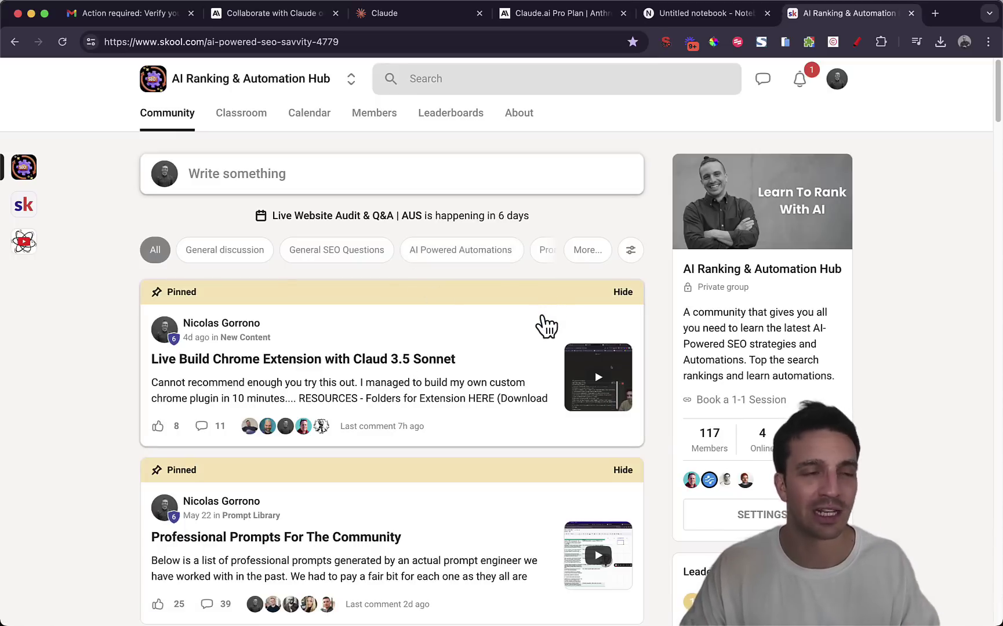
# Step: Return to Claude and bring up the Projects list
pyautogui.press('super+3')
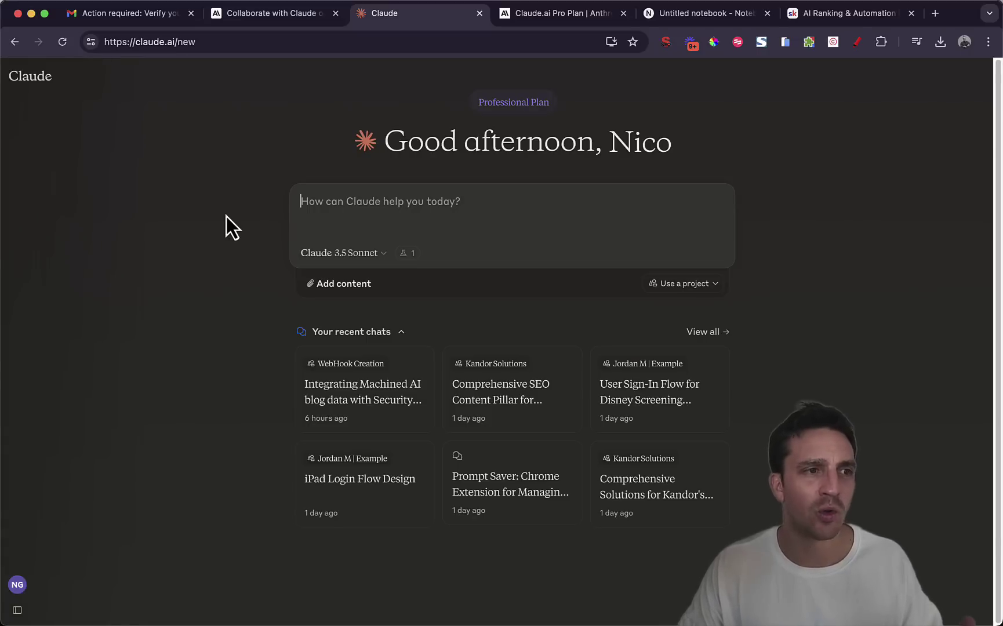
pyautogui.moveTo(44, 159)
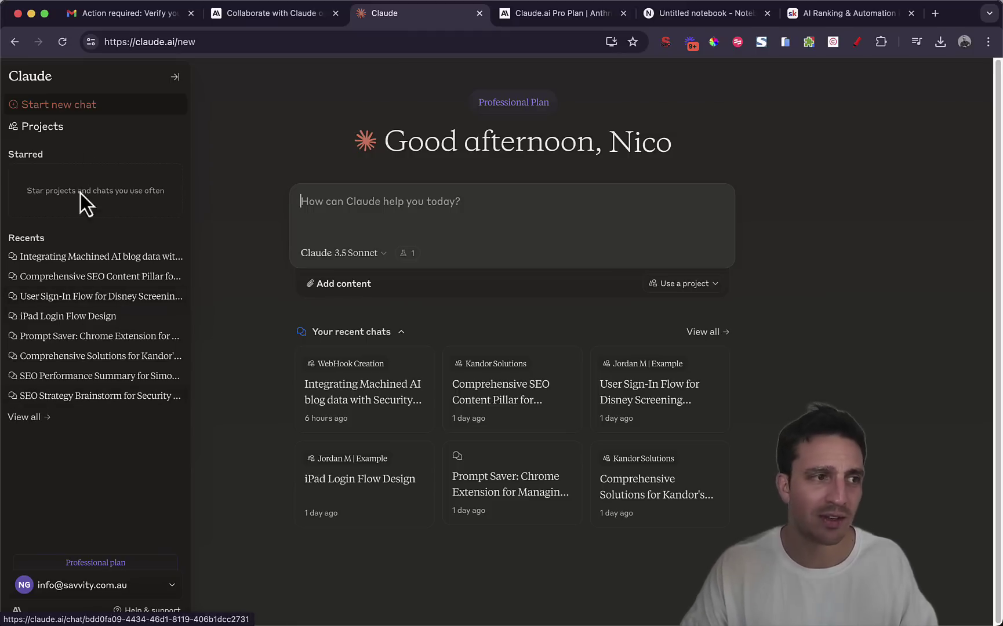
pyautogui.click(74, 127)
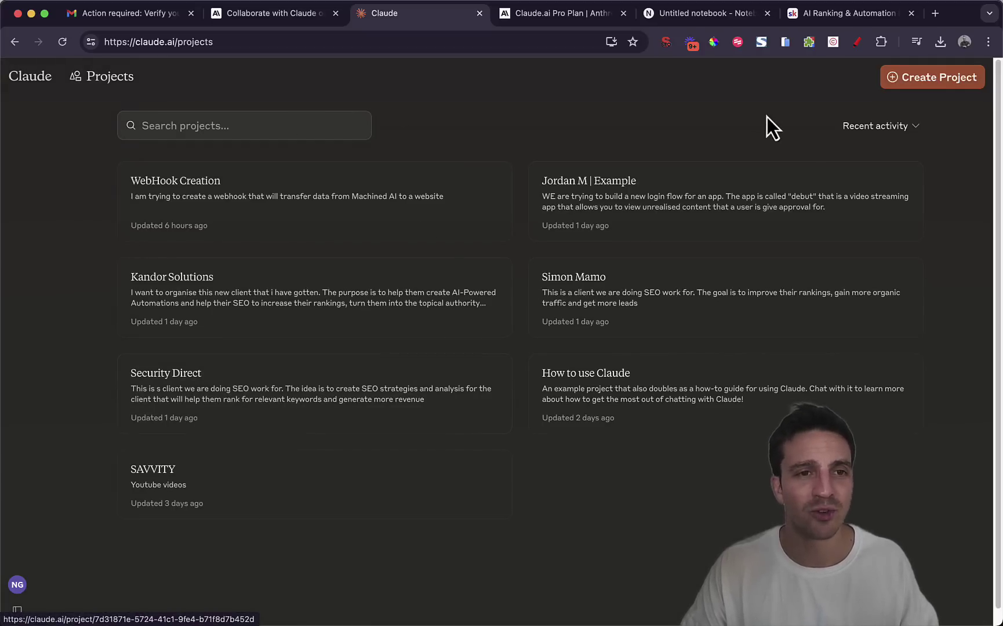
# Step: Create the project 'Ethical Dog Training Services', described as an SEO client aiming to rank #1
pyautogui.click(935, 84)
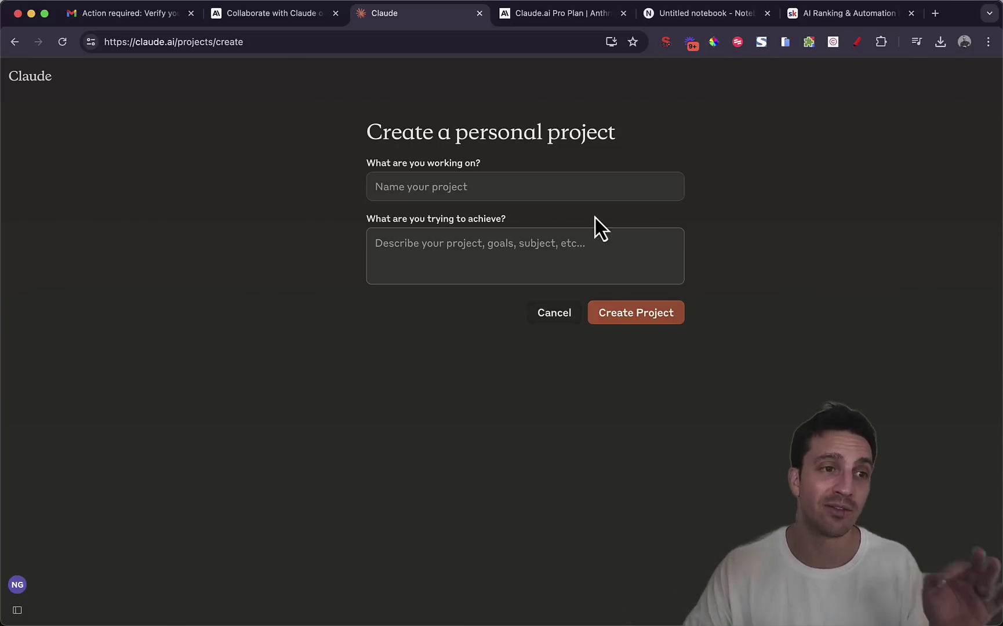
pyautogui.click(574, 174)
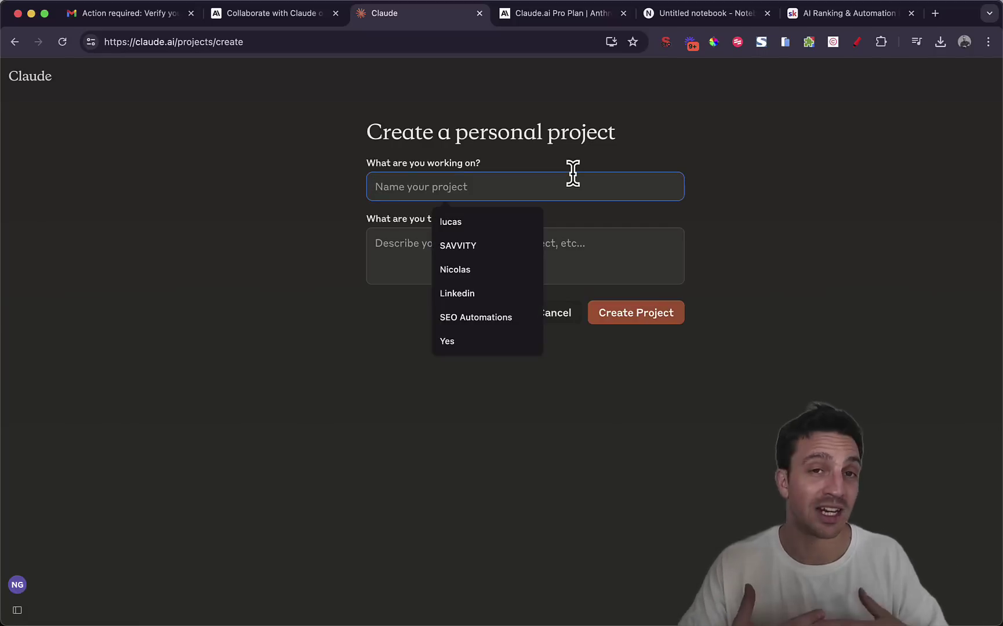
pyautogui.write('Ethical Dog Training Services')
pyautogui.press('Tab')
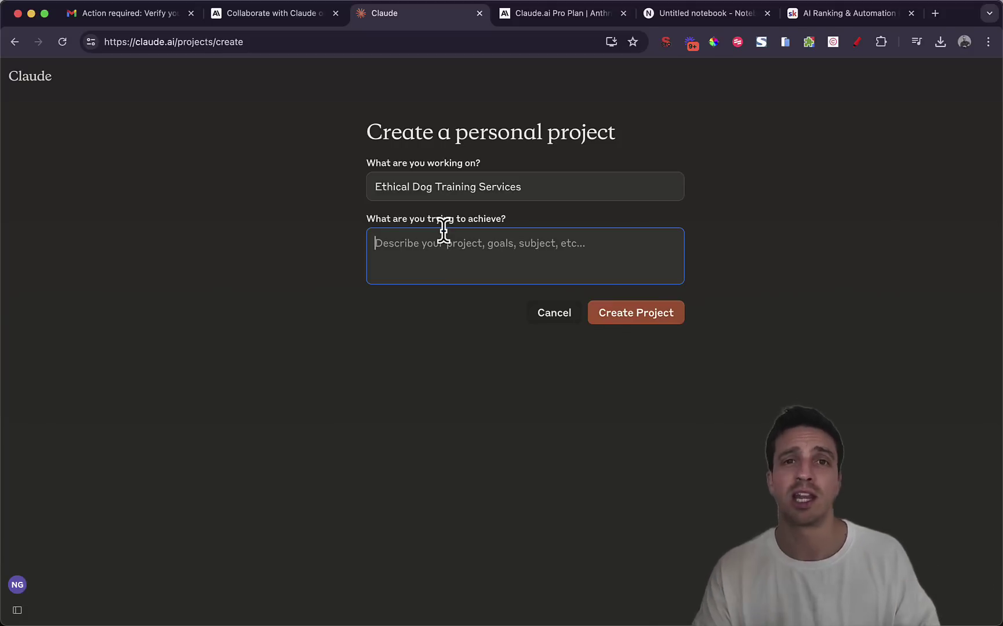
pyautogui.write('This is a client that we are doing SEO work for that we want to help rank #1 for relevant keywords')
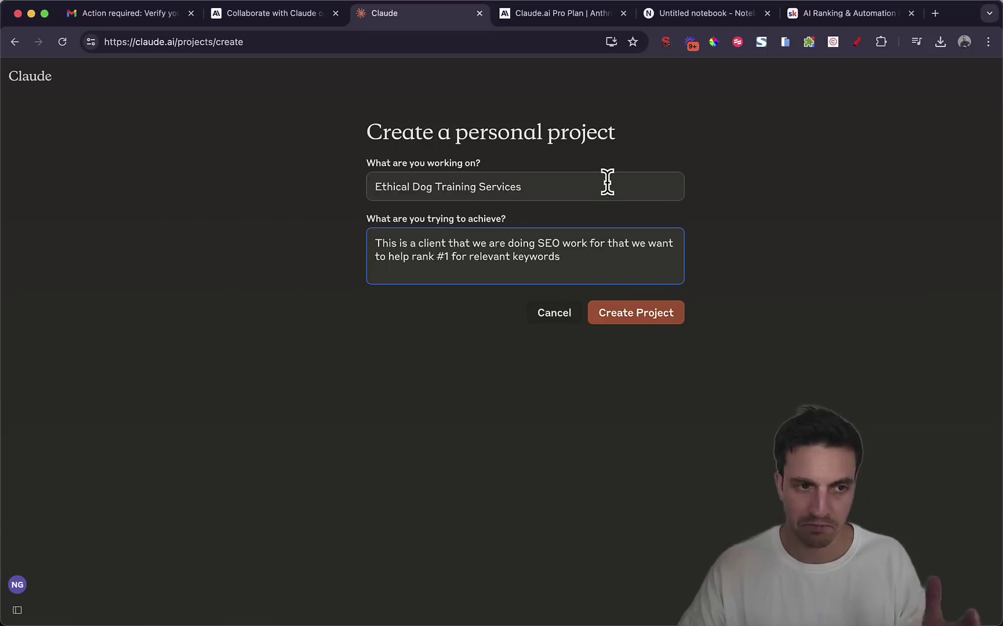
pyautogui.click(636, 316)
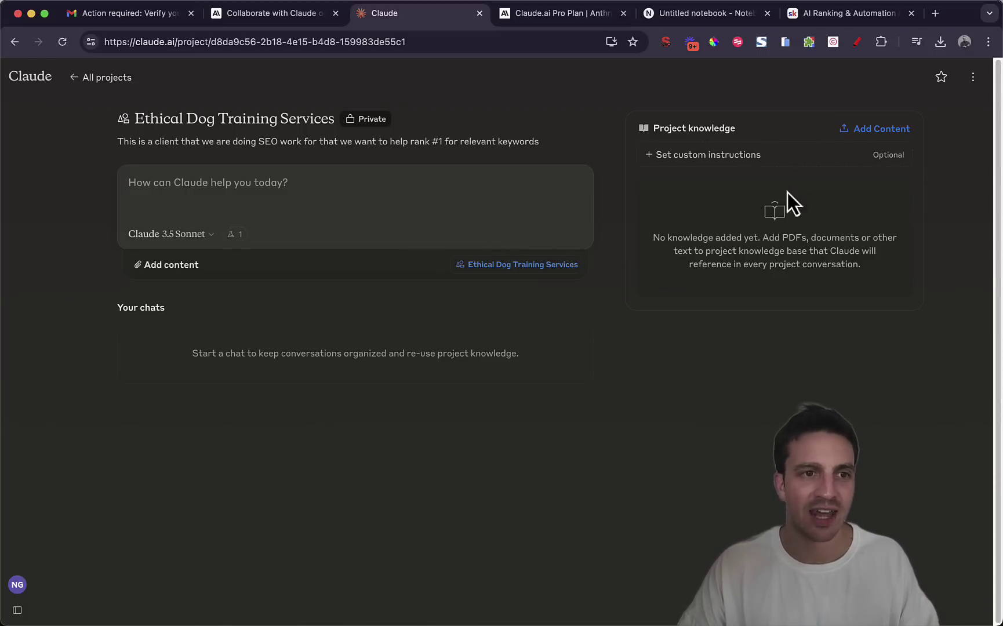
# Step: Upload EDT Websiet Content.txt from Downloads into the project knowledge
pyautogui.click(894, 129)
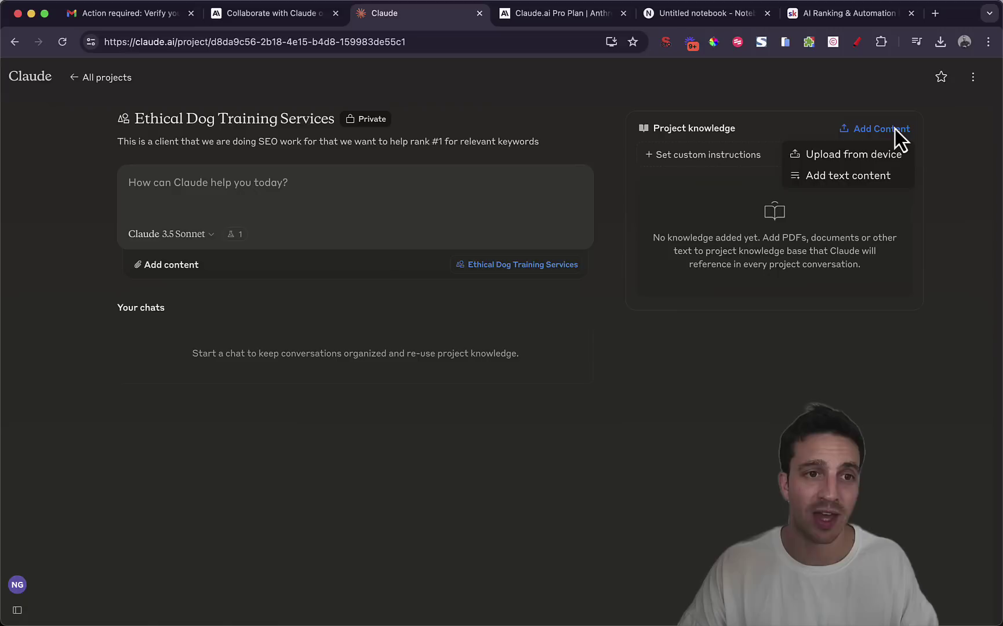
pyautogui.click(870, 156)
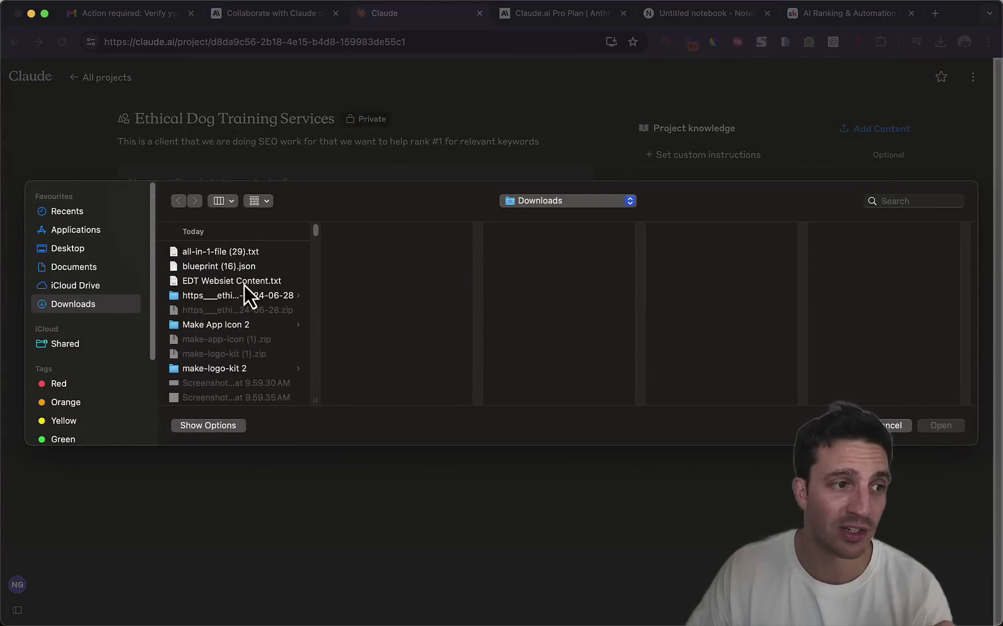
pyautogui.click(244, 282)
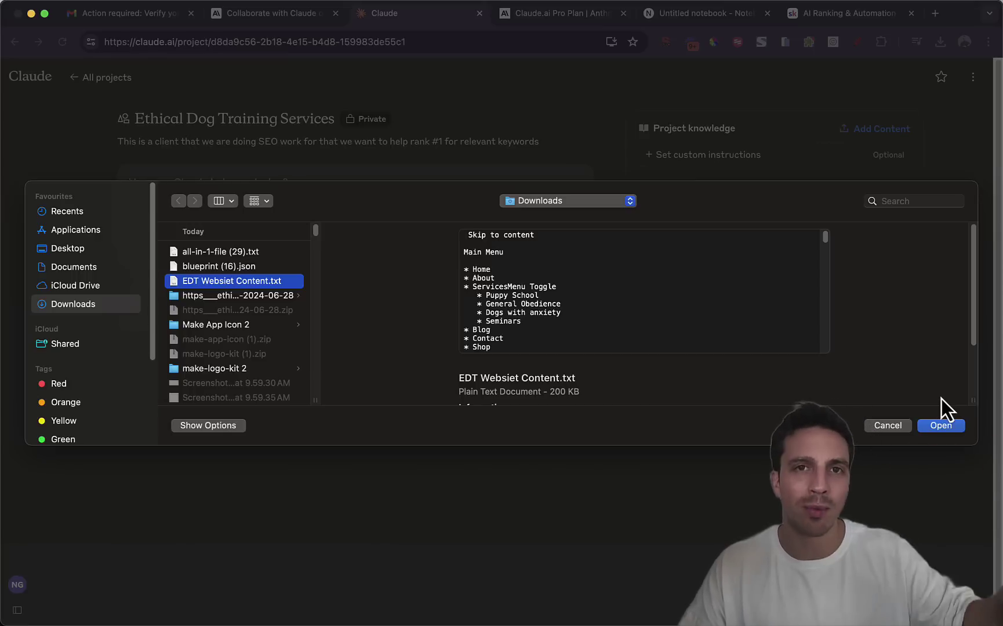
pyautogui.click(941, 425)
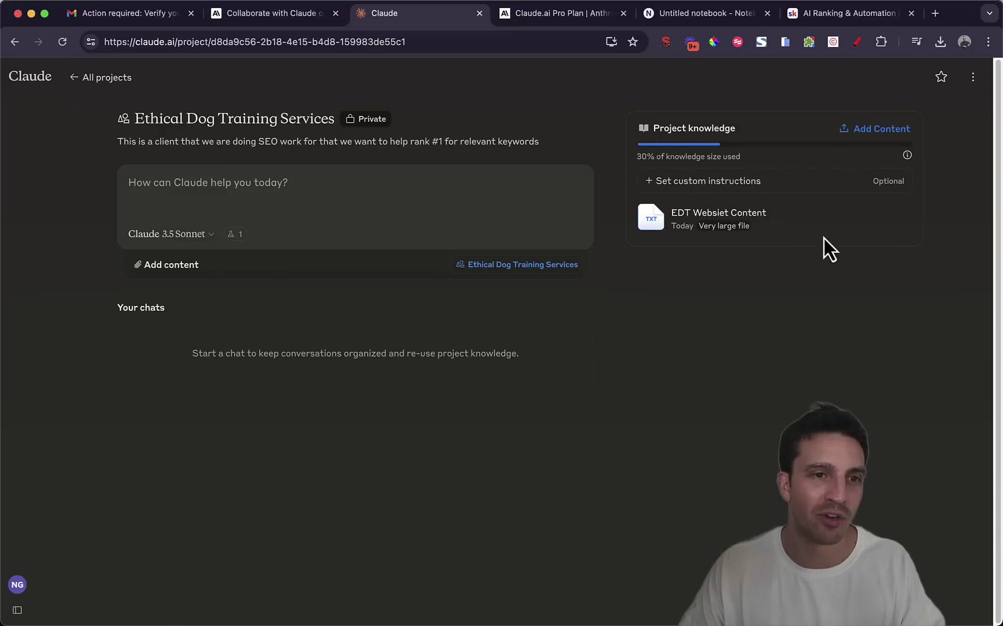
# Step: Highlight the 200K context window passage in Anthropic's Projects announcement
pyautogui.click(272, 13)
pyautogui.scroll(-2, 478, 217)
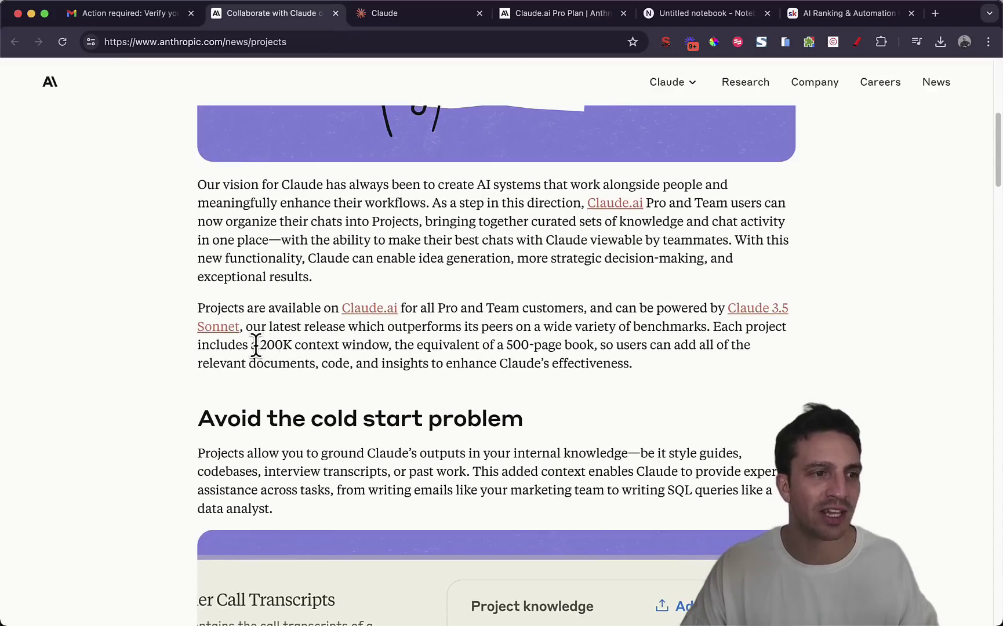
pyautogui.moveTo(262, 345); pyautogui.dragTo(596, 347)
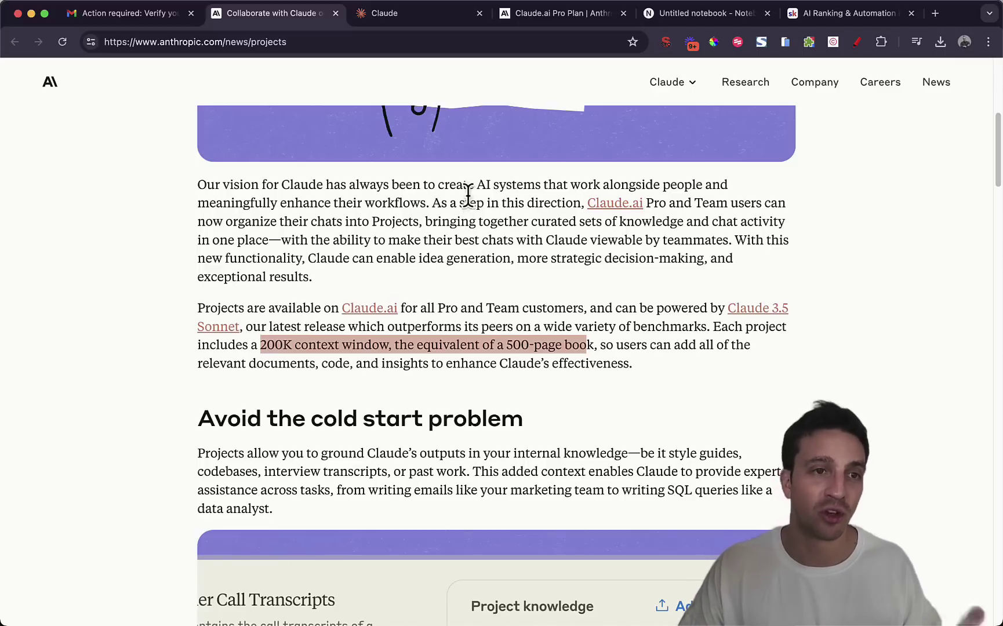
# Step: Upload the seven exported CSVs, Search appearance through Countries, to the project knowledge
pyautogui.click(375, 17)
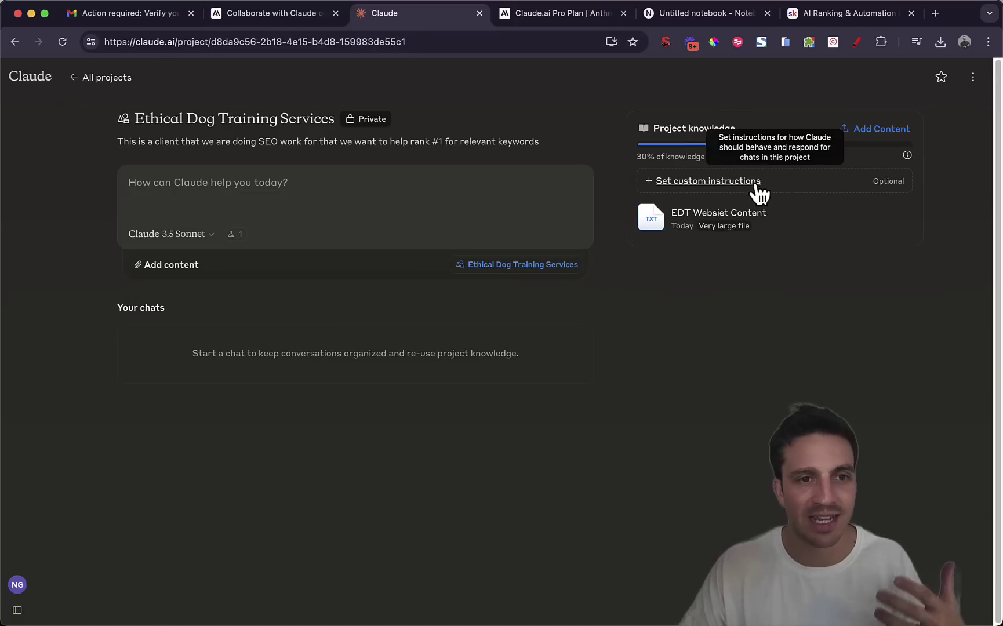
pyautogui.click(886, 133)
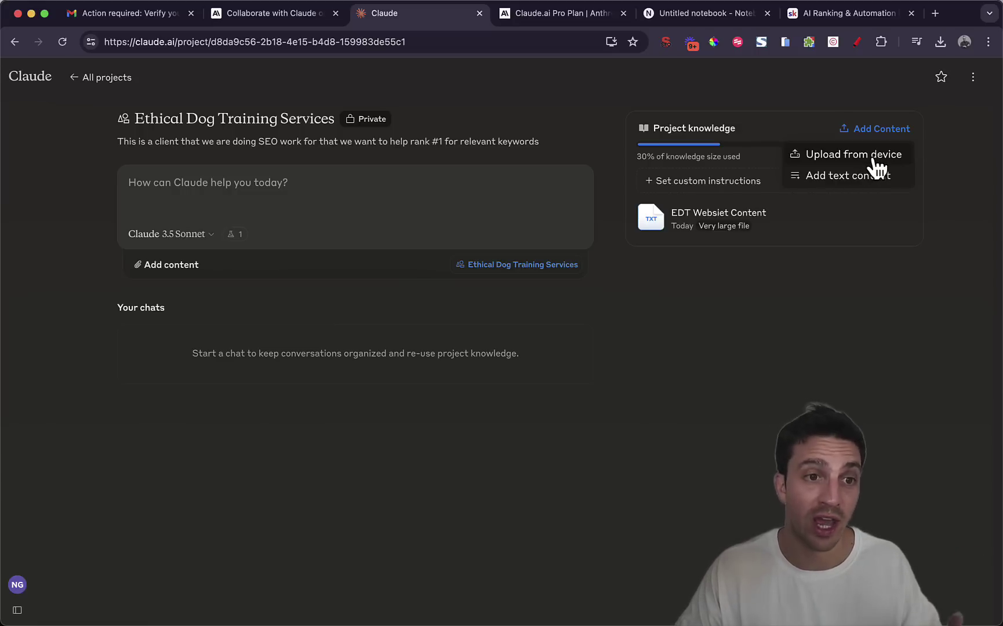
pyautogui.click(852, 155)
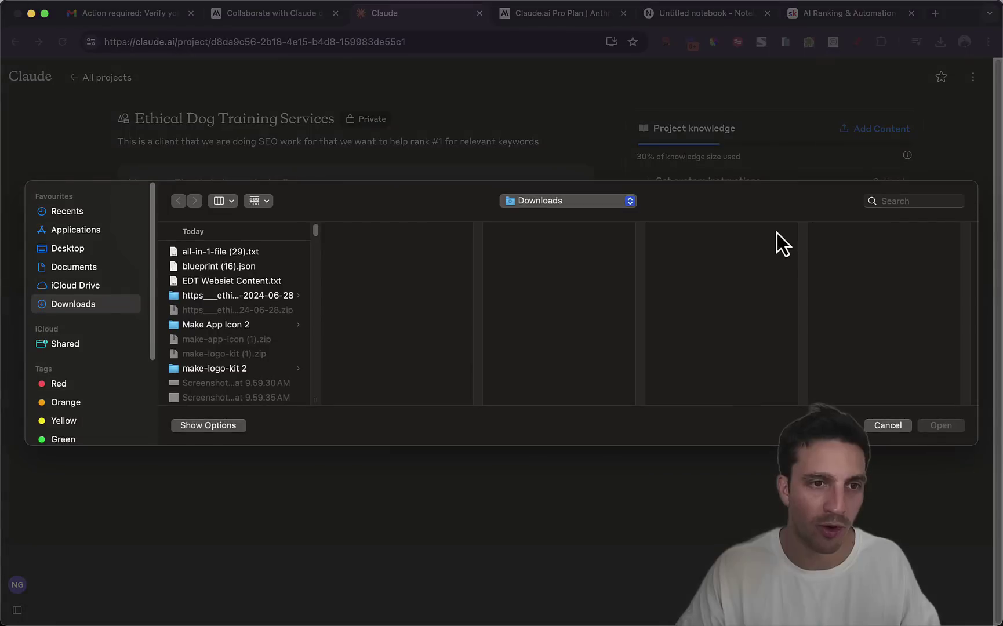
pyautogui.click(211, 299)
pyautogui.click(335, 341)
pyautogui.keyDown('shift'); pyautogui.click(359, 252); pyautogui.keyUp('shift')
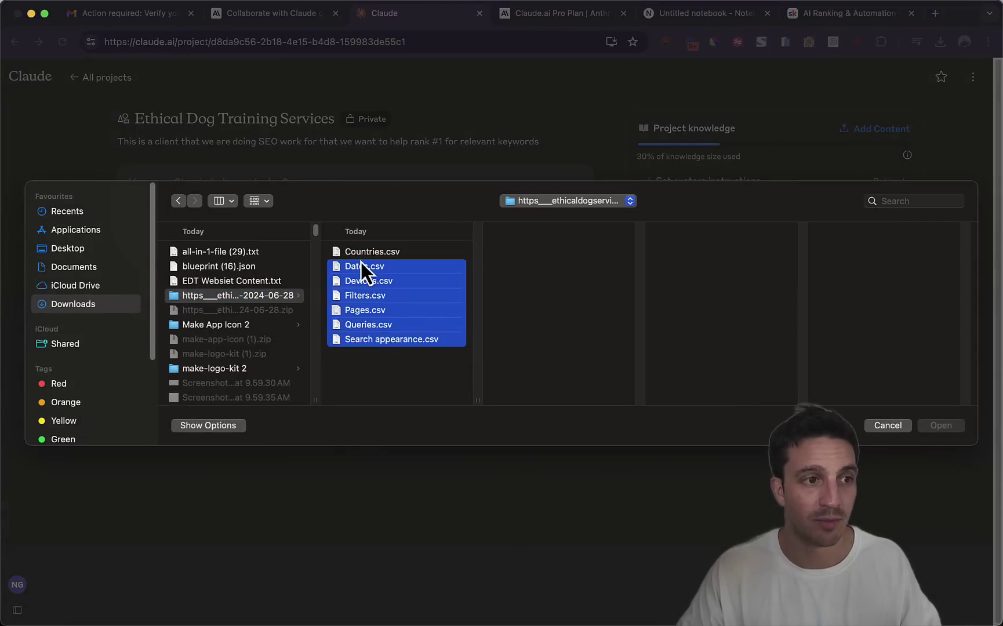
pyautogui.press('super+a')
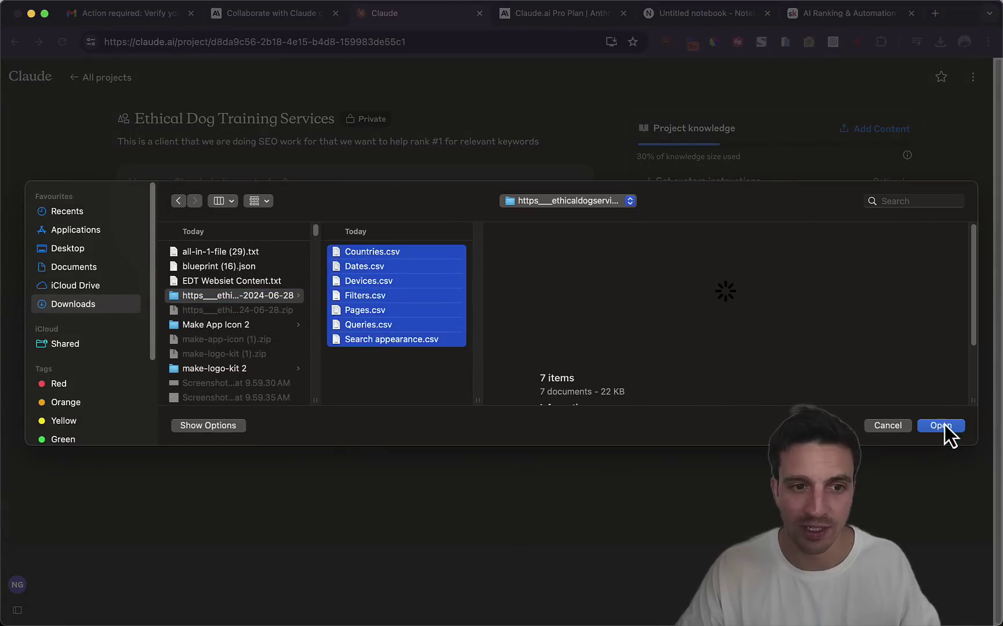
pyautogui.click(944, 426)
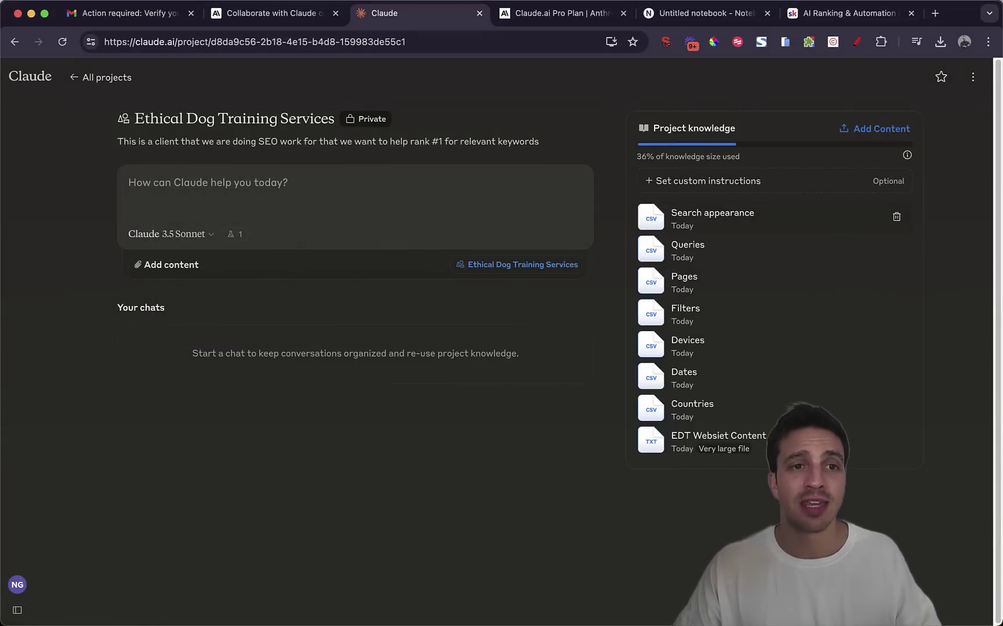
# Step: Add a text entry titled 'Ethical Dog Training Services Explanation' containing the business description
pyautogui.click(902, 139)
pyautogui.click(875, 175)
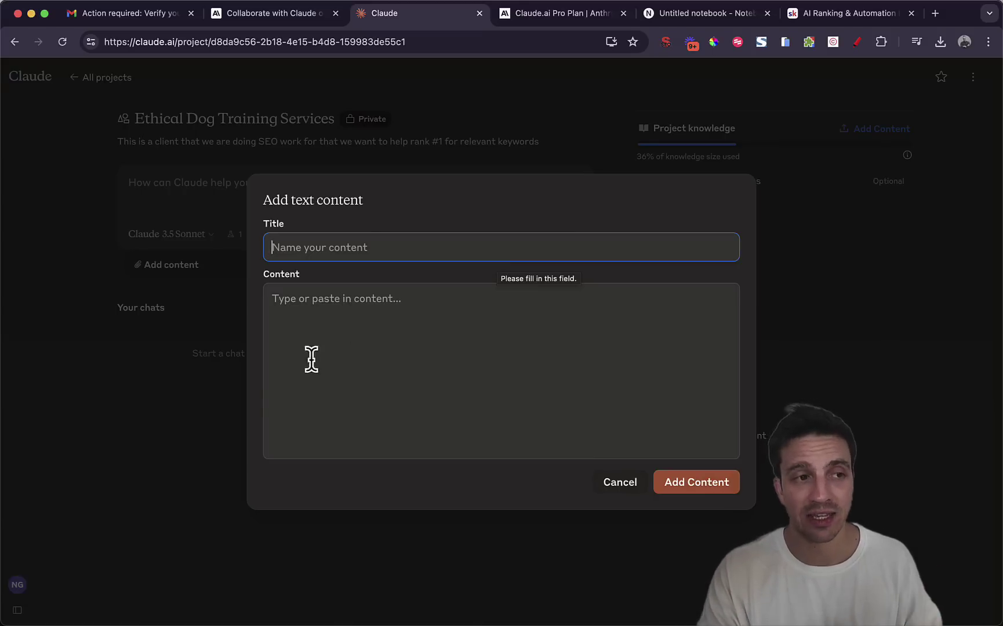
pyautogui.write('Ethical Dog Training Services Explanation')
pyautogui.click(324, 336)
pyautogui.press('cmd+v')
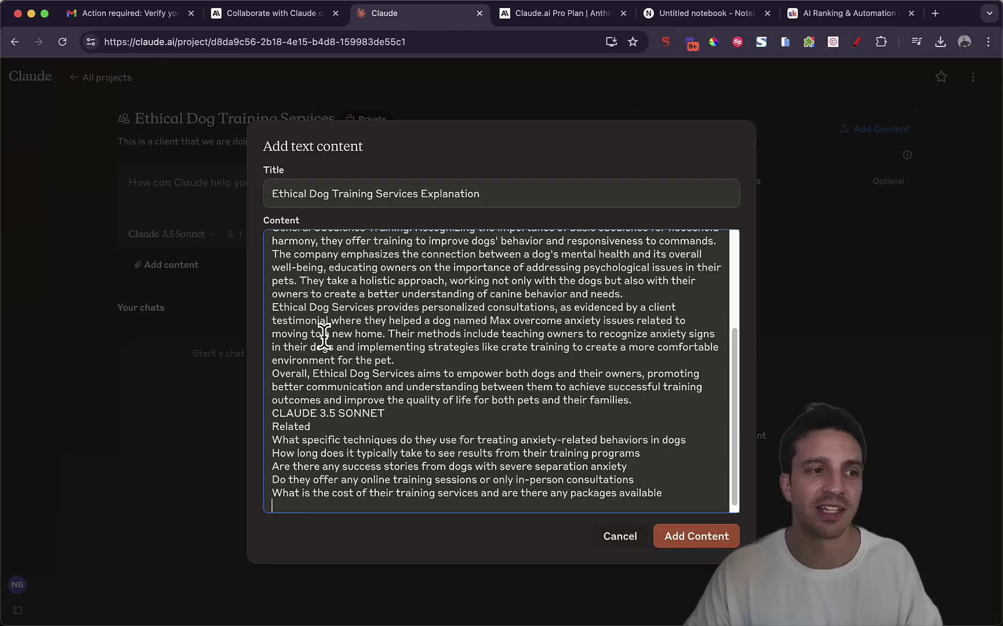
pyautogui.scroll(2, 359, 333)
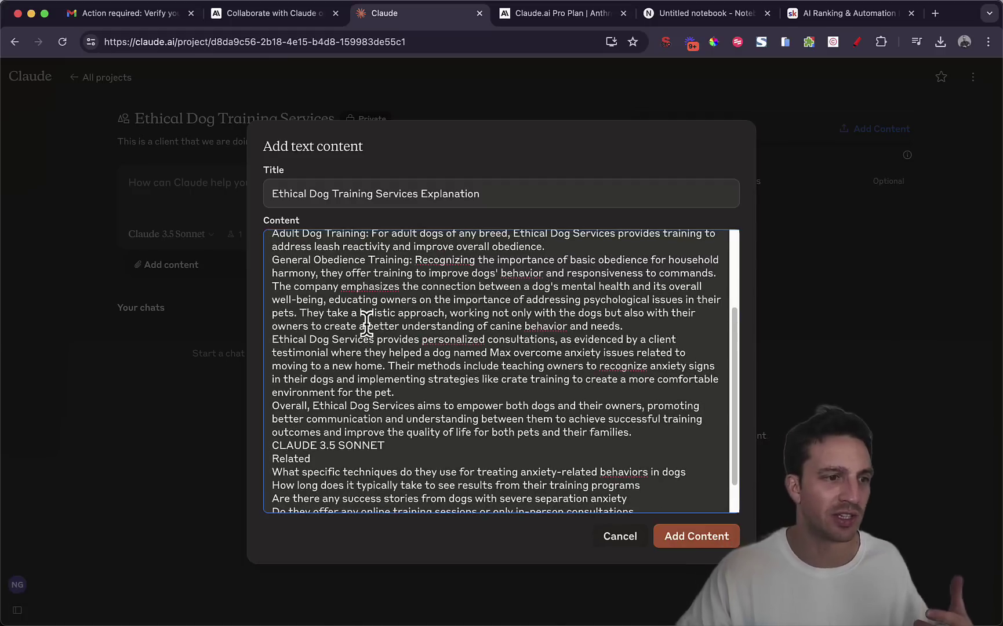
pyautogui.scroll(-2, 465, 396)
pyautogui.scroll(8, 508, 348)
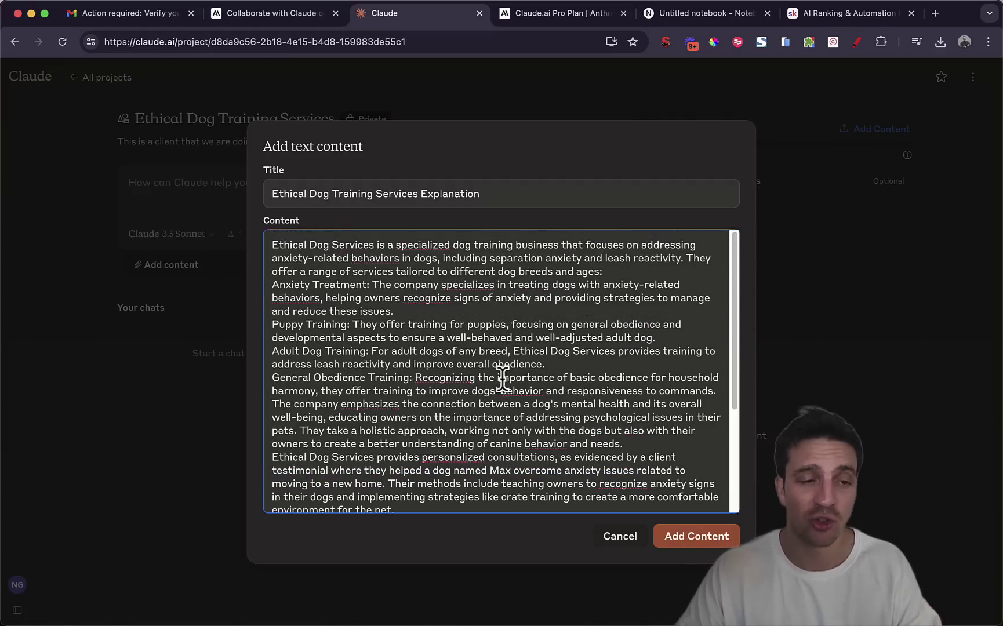
pyautogui.click(701, 539)
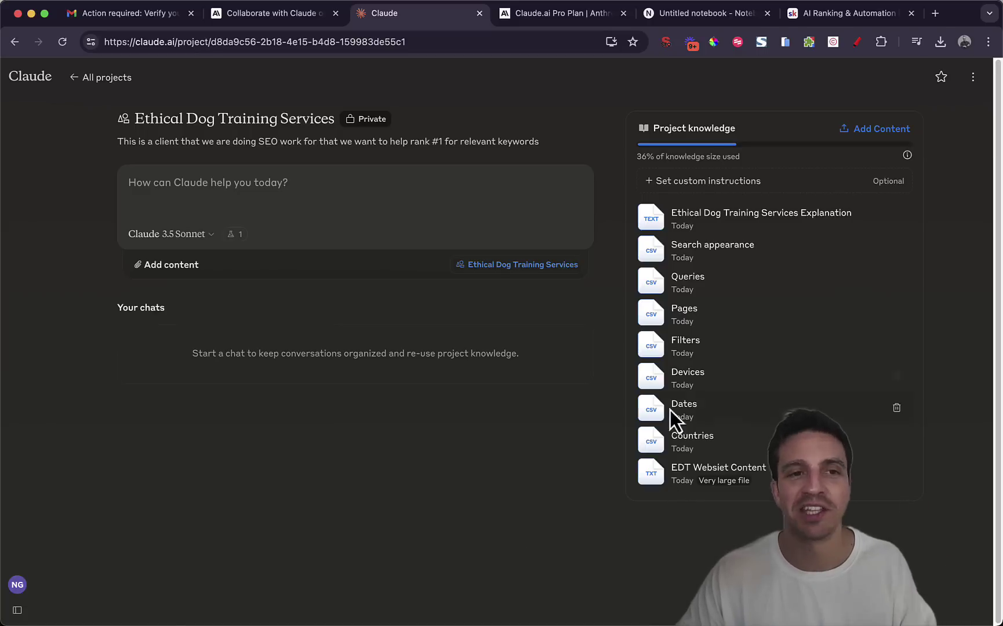
# Step: Save the custom instructions 'Act like an seo expert providing expert' for the project
pyautogui.click(677, 186)
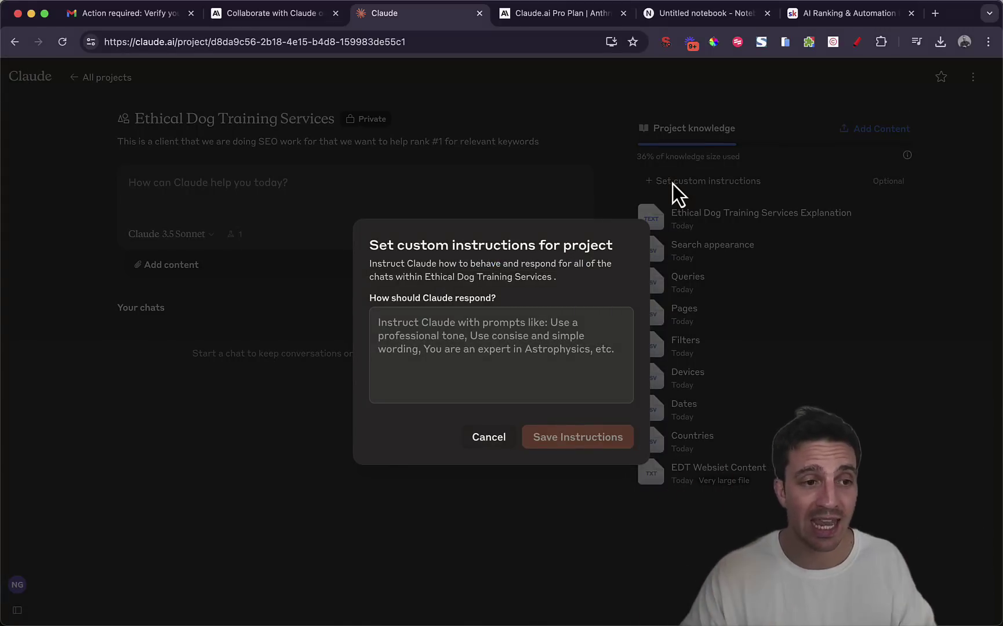
pyautogui.click(525, 333)
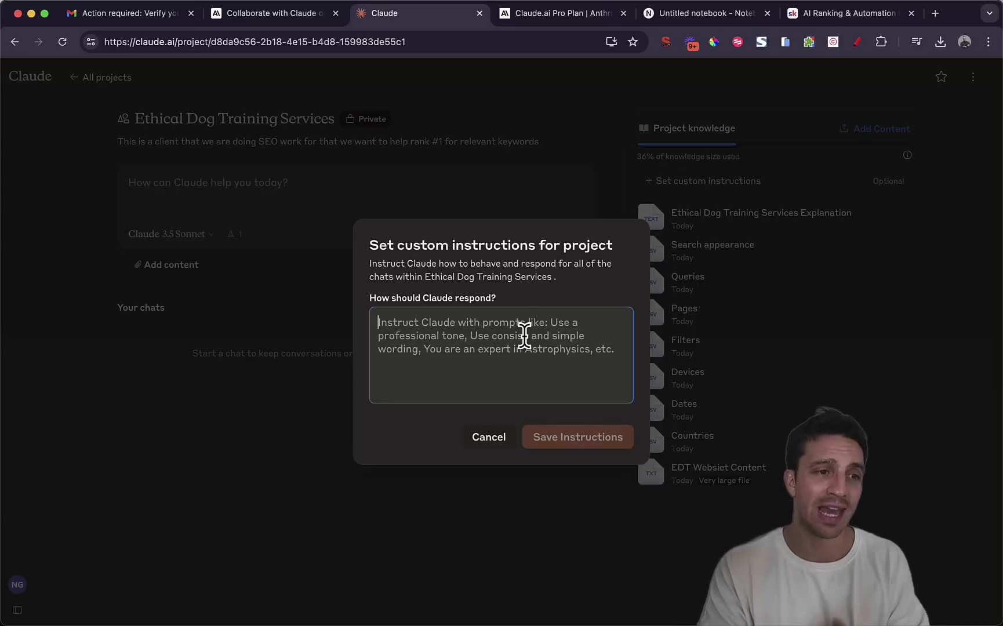
pyautogui.write('Act like an seo expert providing expert')
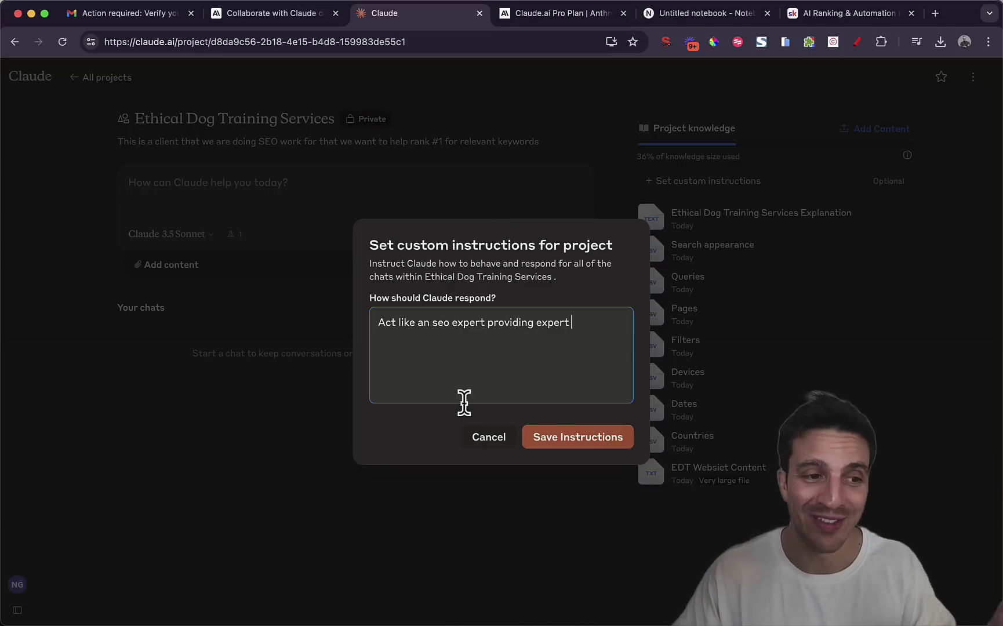
pyautogui.click(565, 443)
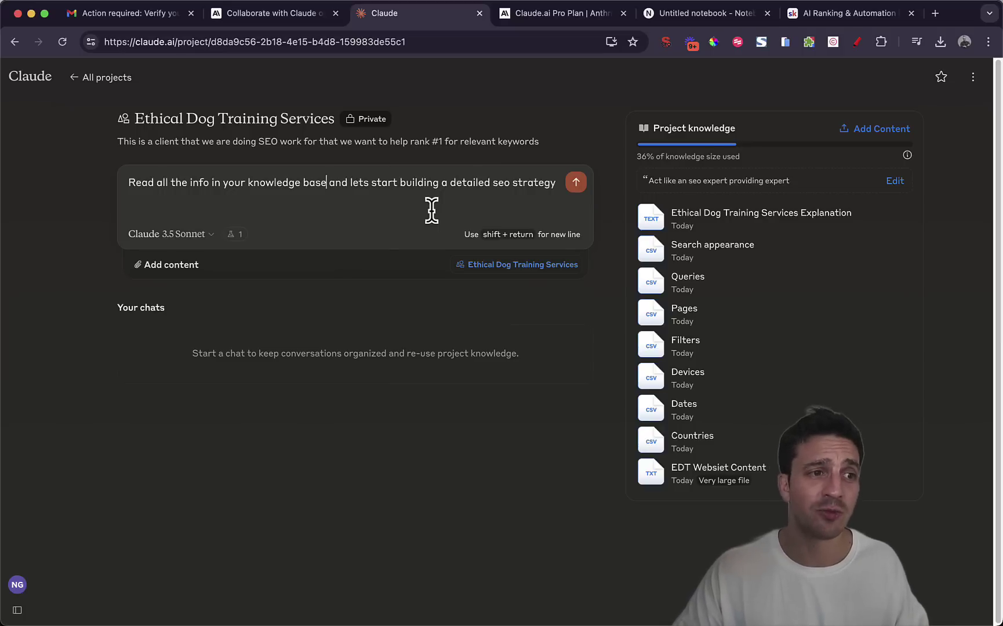
# Step: Send the prompt asking Claude to build a detailed SEO strategy from the knowledge base
pyautogui.click(576, 183)
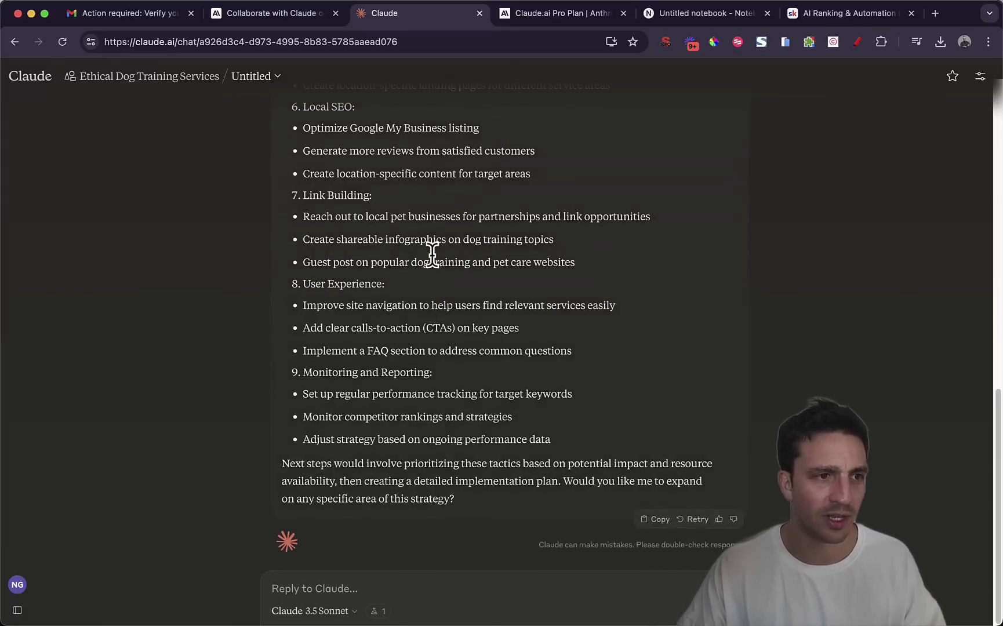
# Step: Select the strategy text and draft a reply requesting a content pillar document, then a content strategy
pyautogui.scroll(12, 433, 253)
pyautogui.moveTo(302, 225); pyautogui.dragTo(619, 416)
pyautogui.scroll(-10, 618, 403)
pyautogui.scroll(-5, 619, 409)
pyautogui.click(390, 590)
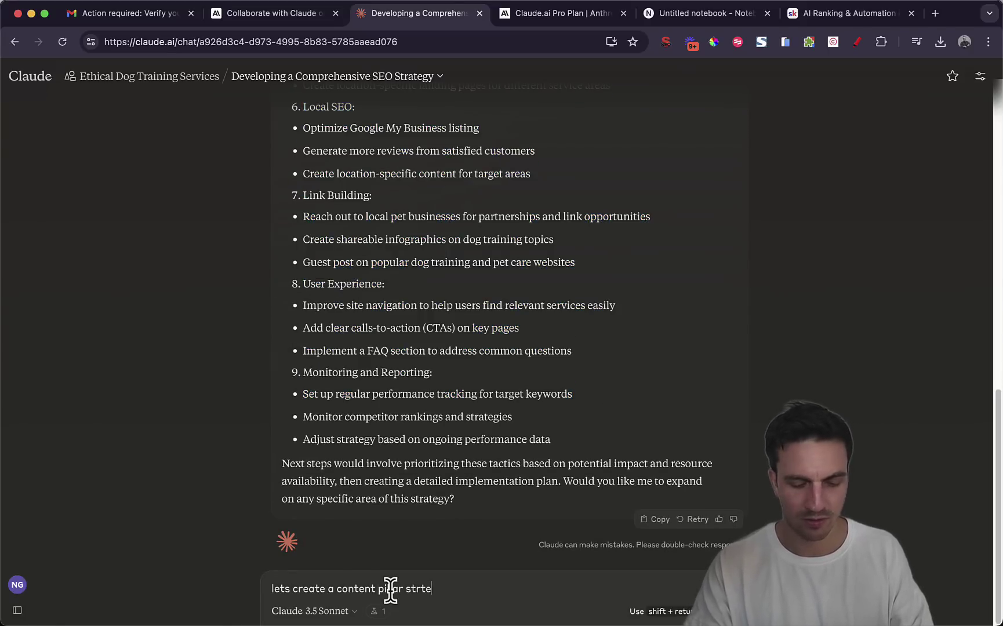
pyautogui.press('BackSpace')
pyautogui.press('BackSpace')
pyautogui.press('BackSpace')
pyautogui.press('BackSpace')
pyautogui.press('BackSpace')
pyautogui.press('BackSpace')
pyautogui.press('BackSpace')
pyautogui.press('BackSpace')
pyautogui.write('document and then we will create a cotnent strtegy around taht')
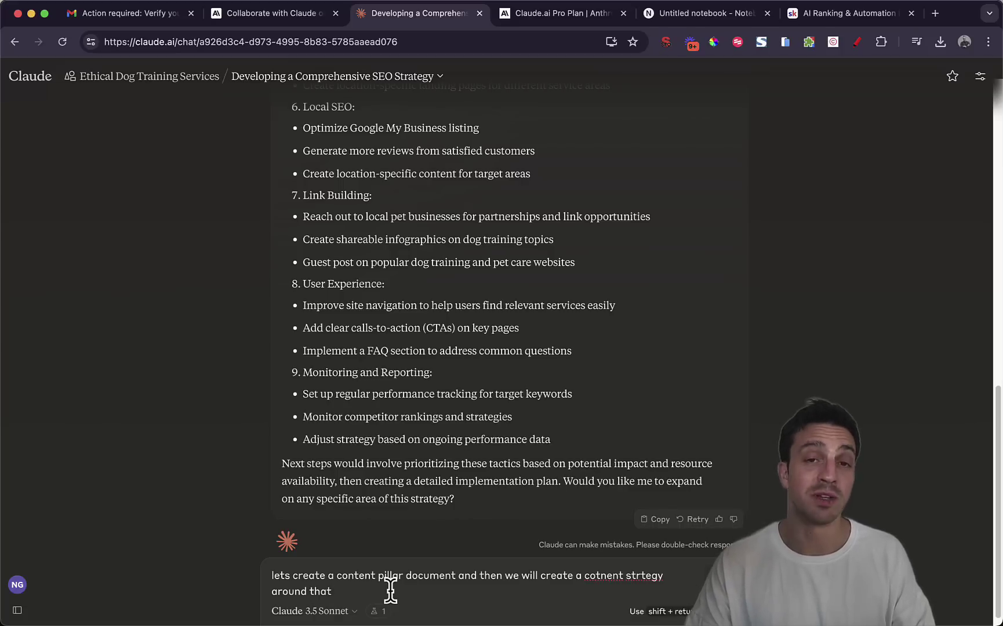
# Step: Send the content pillar request and read through Claude's Holistic Dog Behavior Management pillar
pyautogui.press('Return')
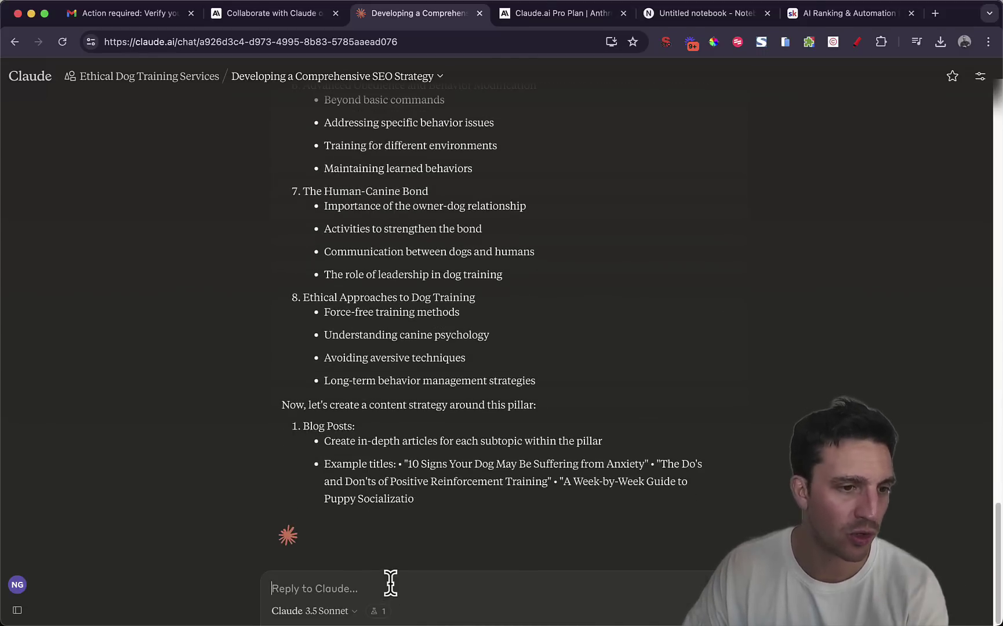
pyautogui.scroll(12, 530, 405)
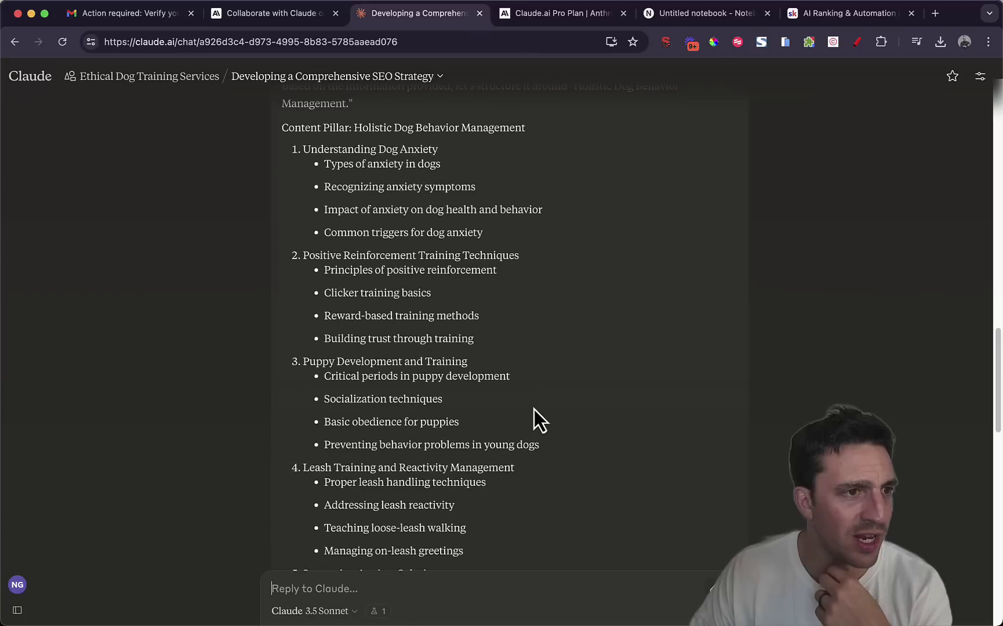
pyautogui.scroll(2, 534, 410)
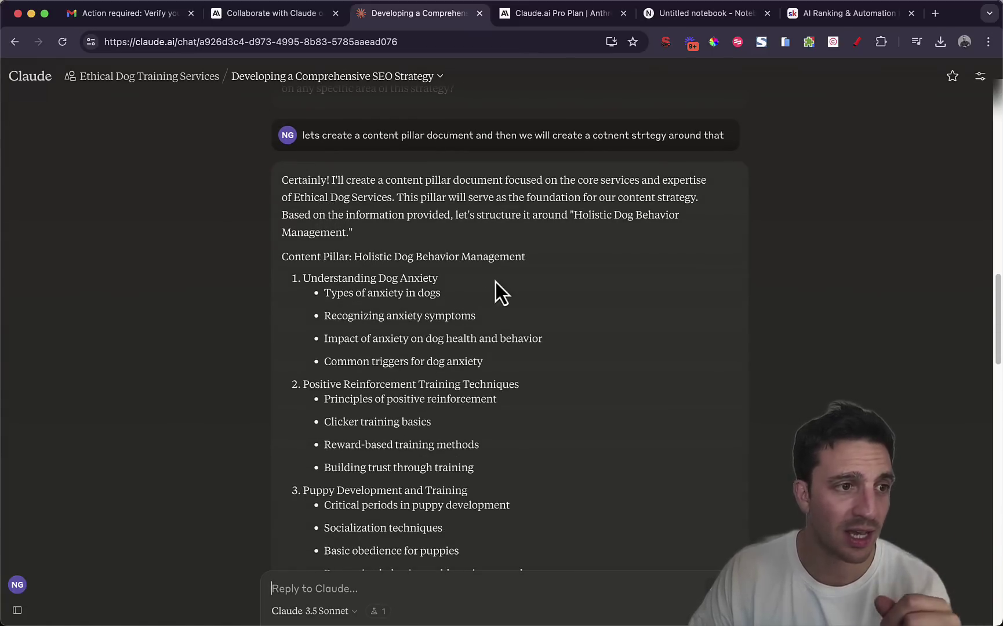
pyautogui.scroll(-1, 458, 240)
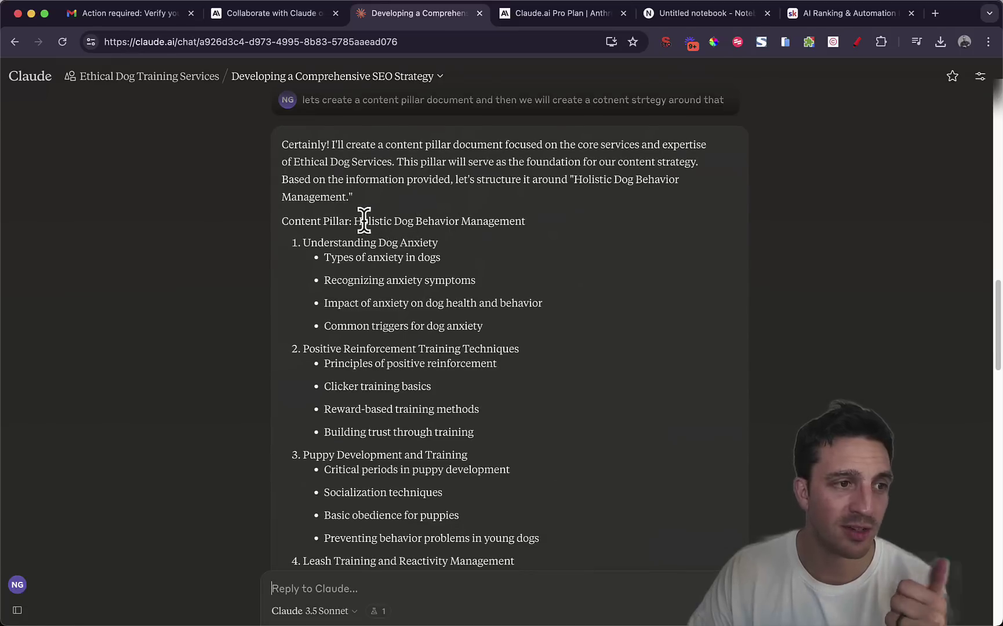
pyautogui.moveTo(363, 220); pyautogui.dragTo(535, 220)
pyautogui.scroll(-3, 560, 252)
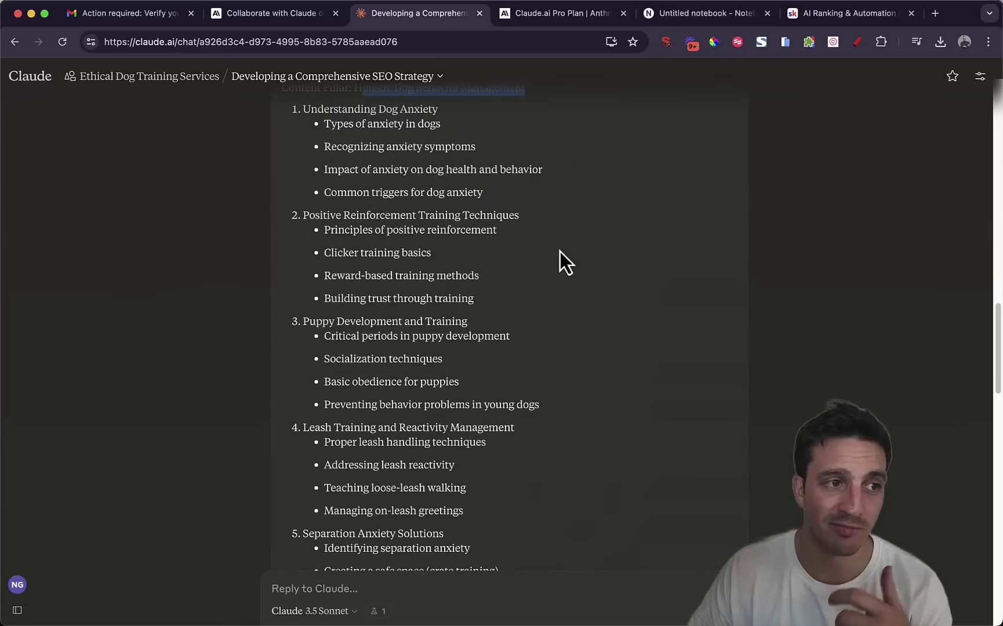
pyautogui.scroll(1, 548, 249)
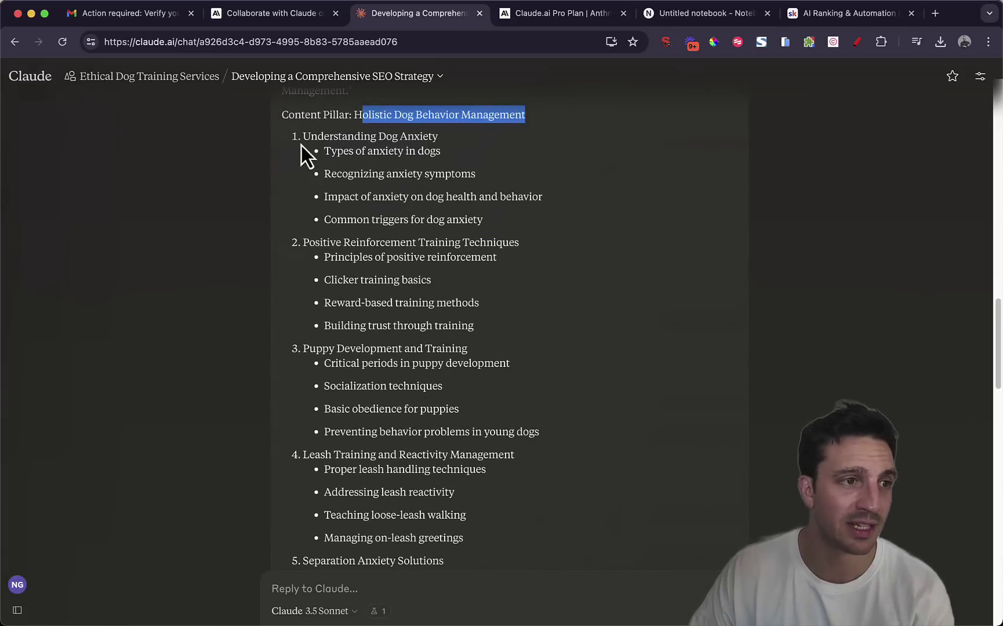
# Step: Highlight the pillar's topic headings, starting with Understanding Dog Anxiety, and review the content strategy
pyautogui.moveTo(302, 137); pyautogui.dragTo(426, 129)
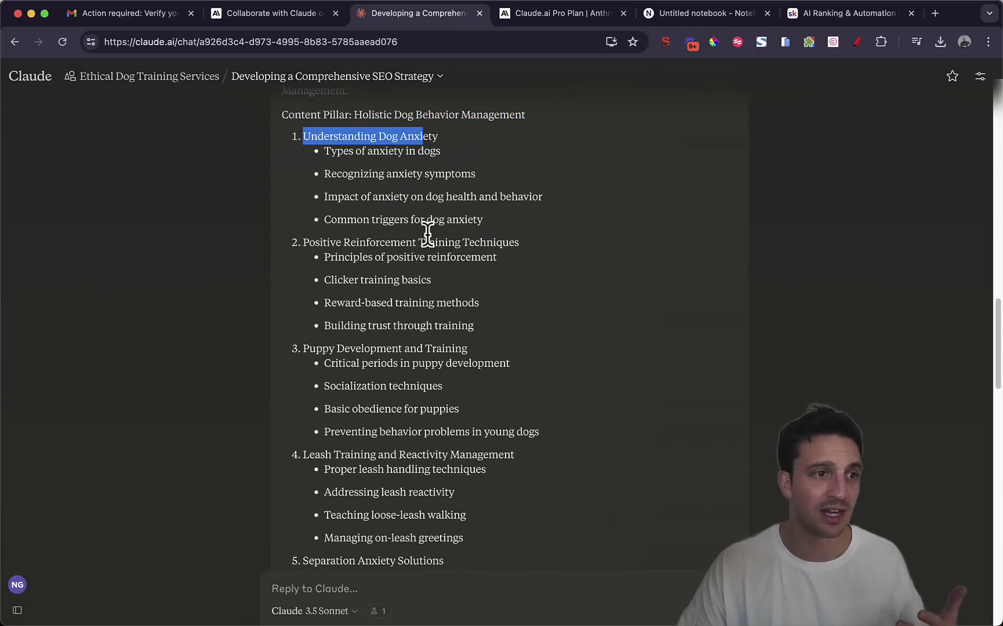
pyautogui.moveTo(427, 235); pyautogui.dragTo(352, 222)
pyautogui.scroll(-3, 358, 230)
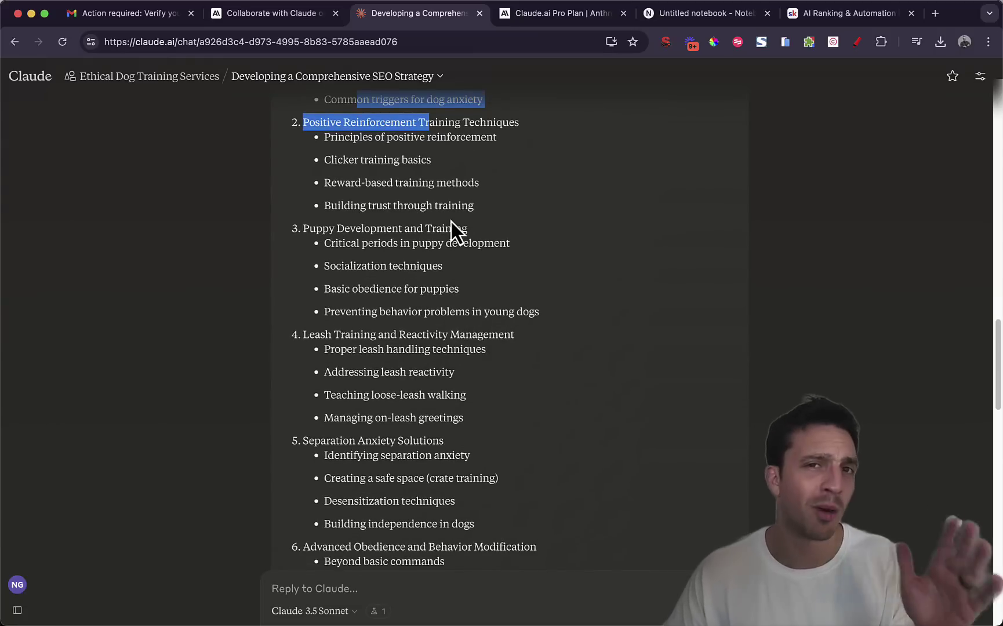
pyautogui.scroll(-15, 474, 313)
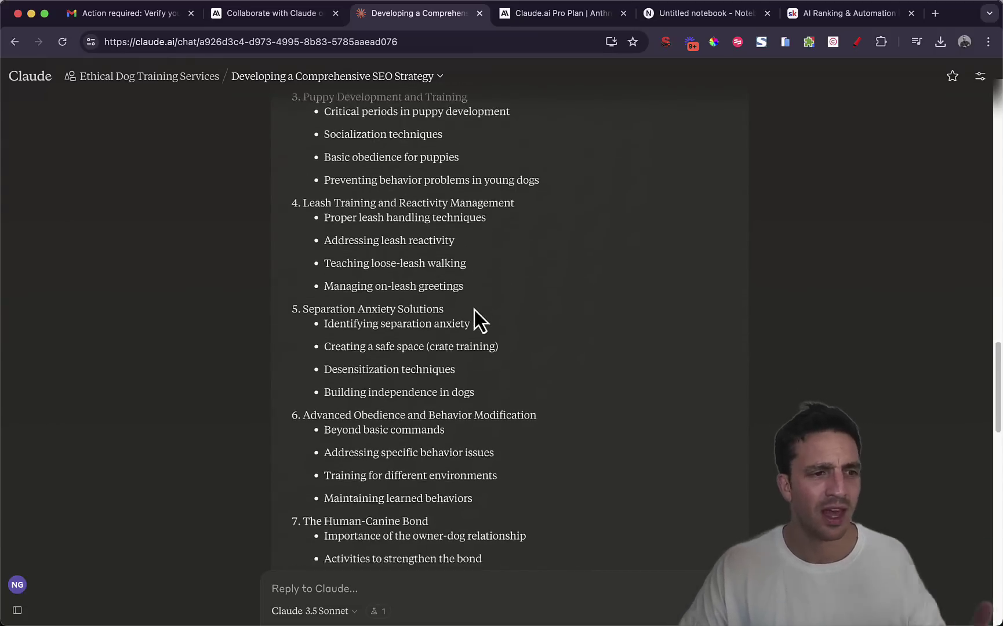
pyautogui.scroll(-15, 475, 310)
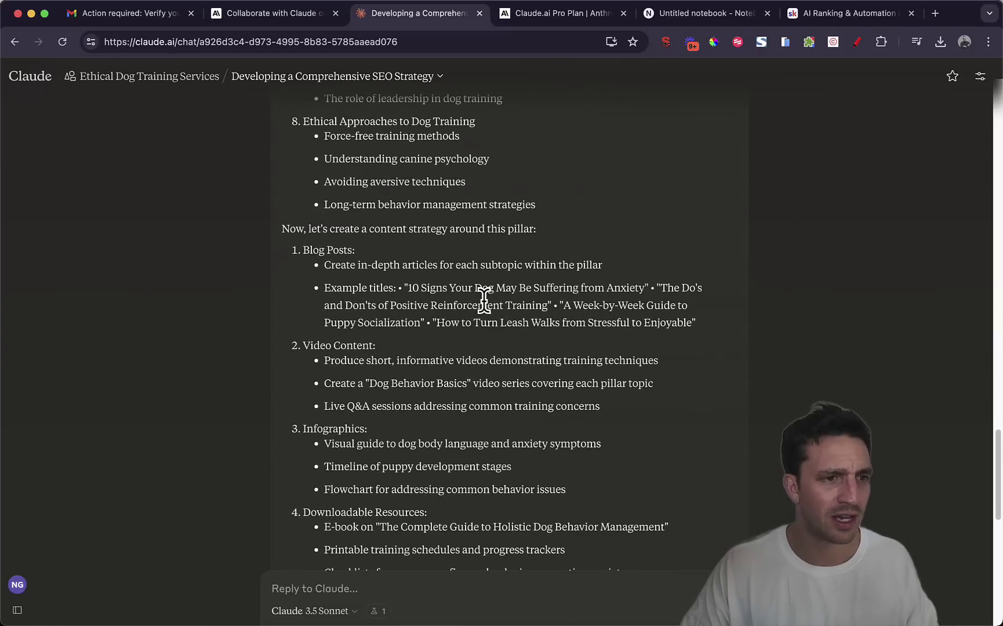
pyautogui.scroll(20, 452, 368)
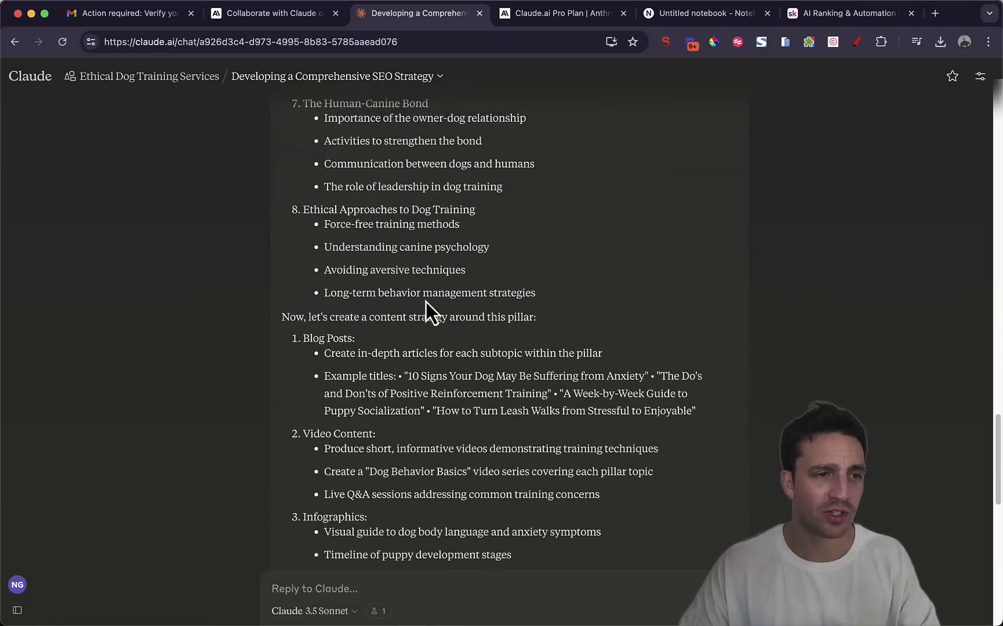
# Step: Ask Claude to 'create the content pillars into a document'
pyautogui.click(464, 586)
pyautogui.write('create the content pillars i')
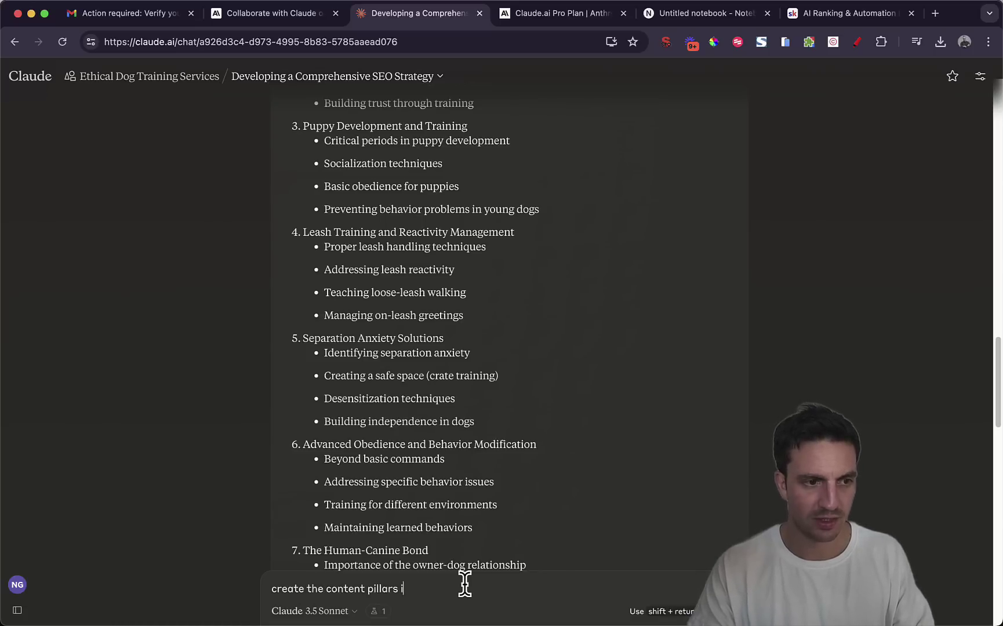
pyautogui.write('nto a document')
pyautogui.press('Return')
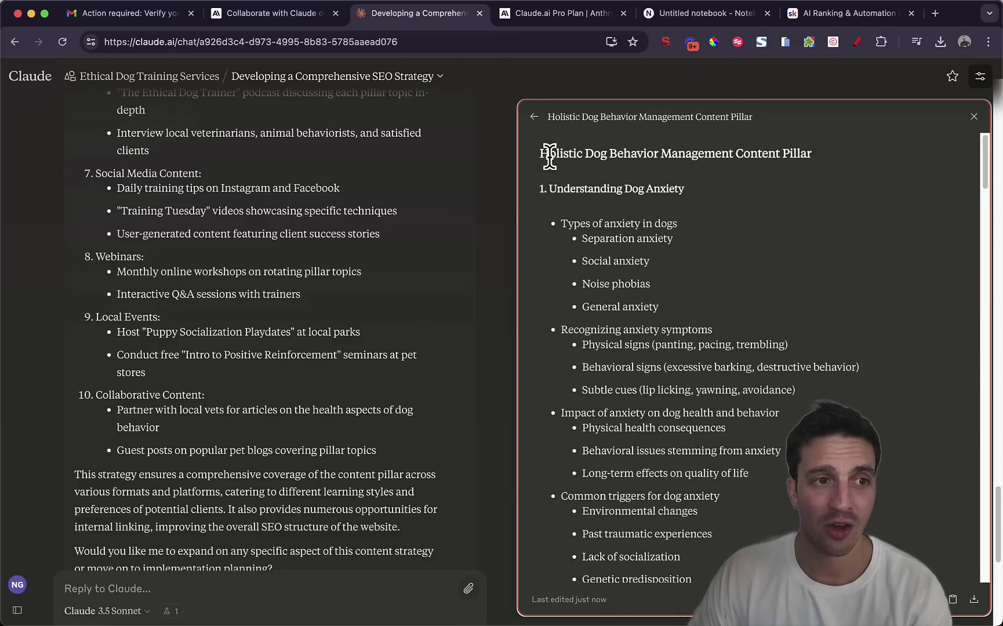
# Step: Add the Holistic Dog Behavior Management Content Pillar document to the current project
pyautogui.moveTo(548, 153); pyautogui.dragTo(793, 153)
pyautogui.scroll(-20, 792, 351)
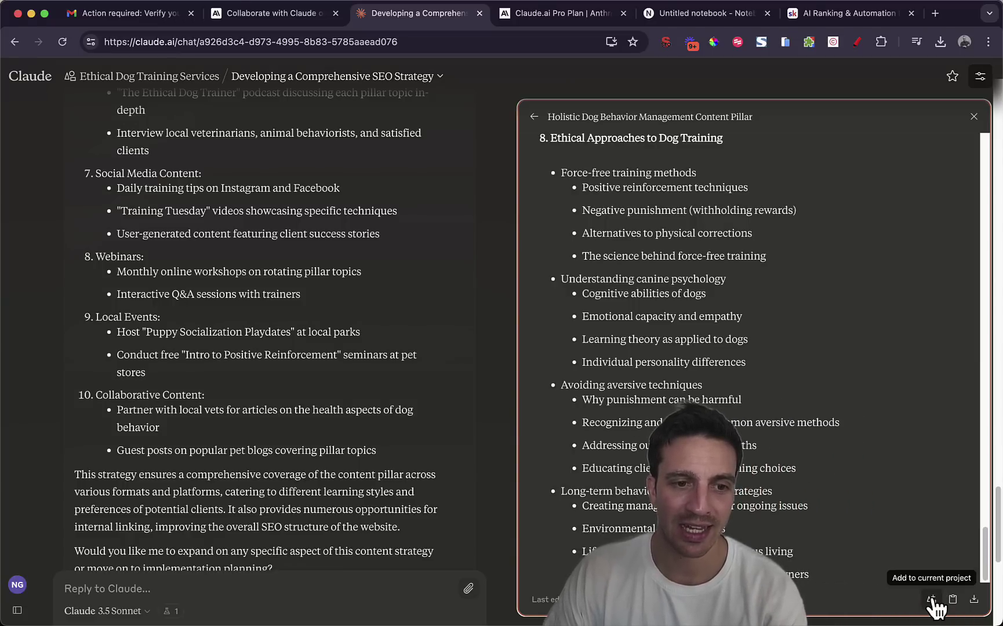
pyautogui.click(931, 600)
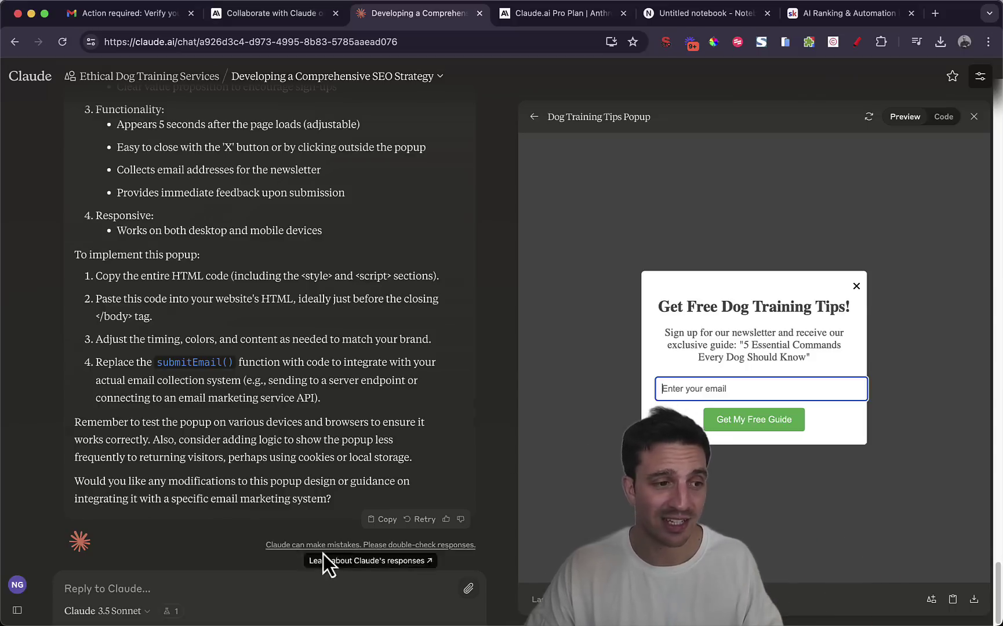
# Step: Start a follow-up message asking Claude for a more modern popup design
pyautogui.click(313, 578)
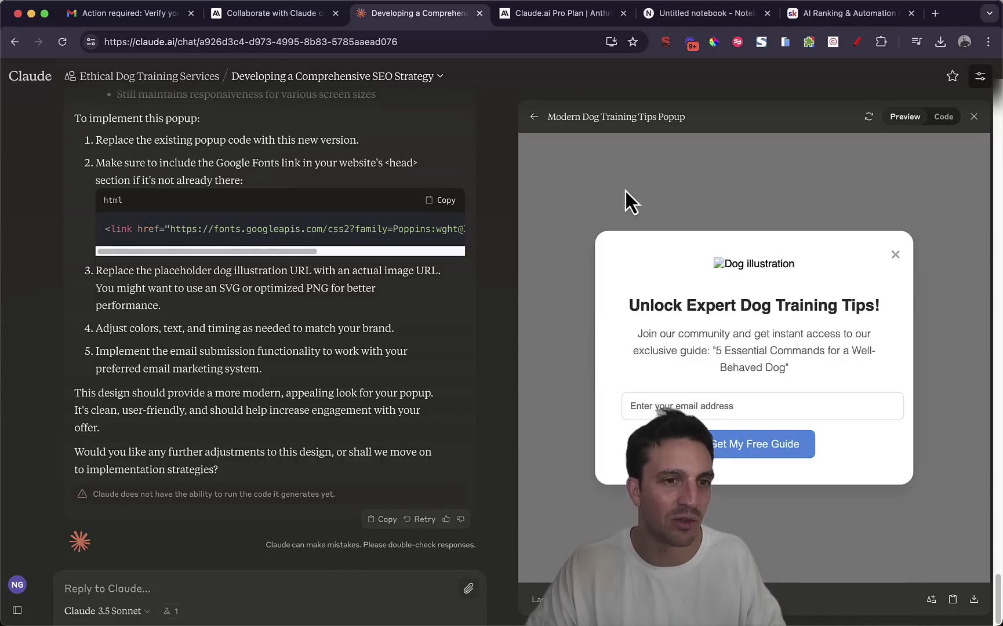
# Step: Scroll the chat back up to the original SEO strategy request and Claude's first reply
pyautogui.scroll(20, 334, 371)
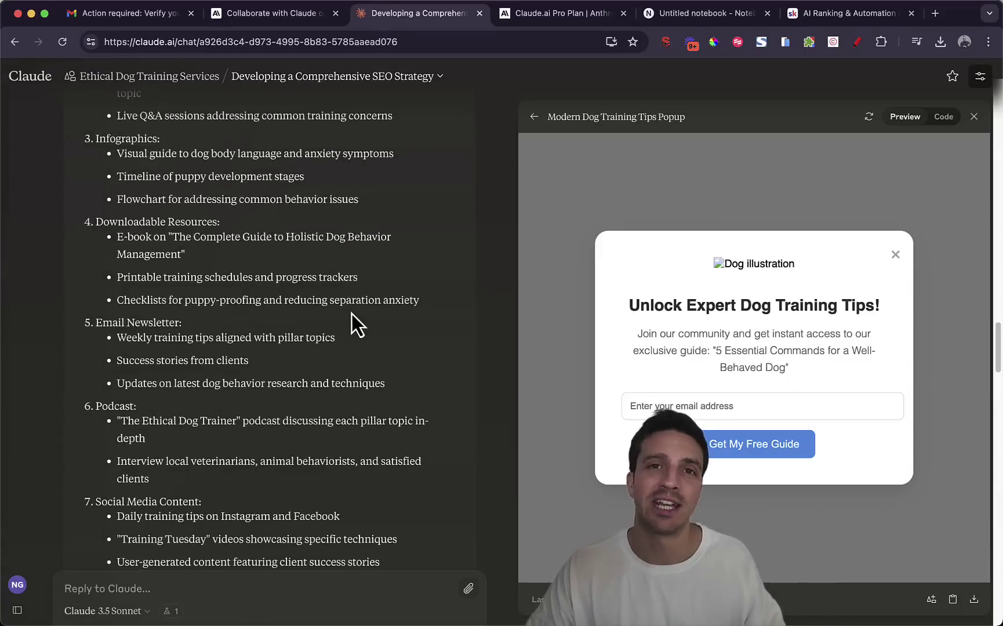
pyautogui.scroll(15, 352, 324)
pyautogui.scroll(-20, 357, 339)
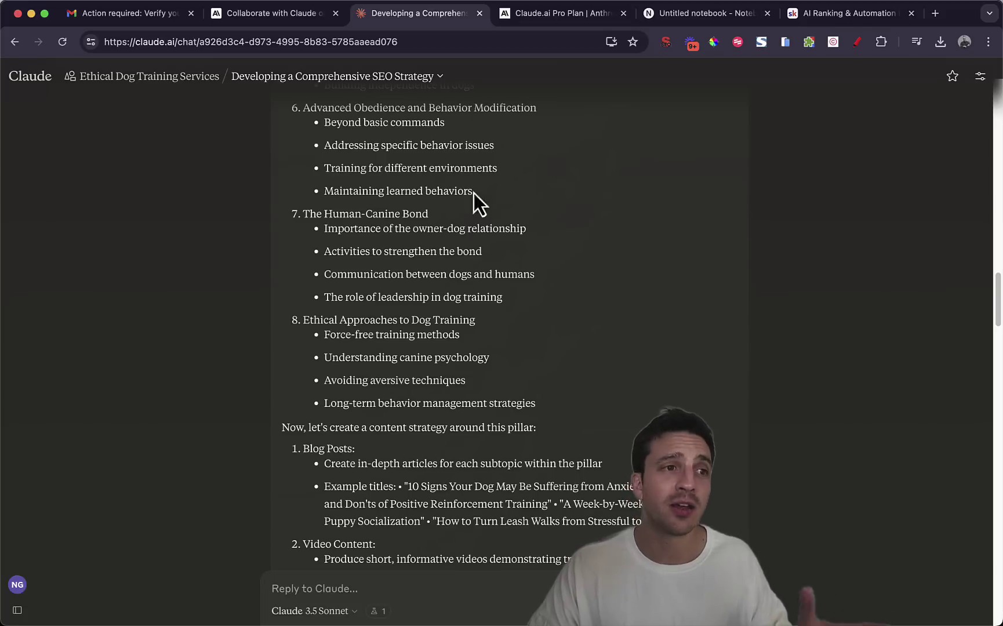
pyautogui.scroll(15, 533, 232)
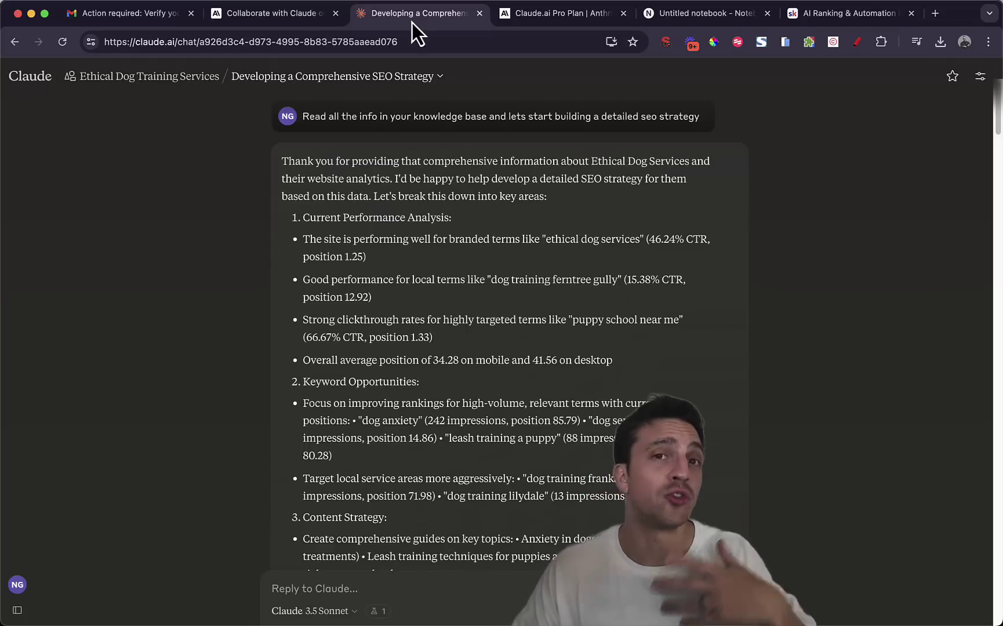
# Step: From the Ethical Dog Training Services project, review the new social media strategy chat, then switch to NotebookLM
pyautogui.click(166, 80)
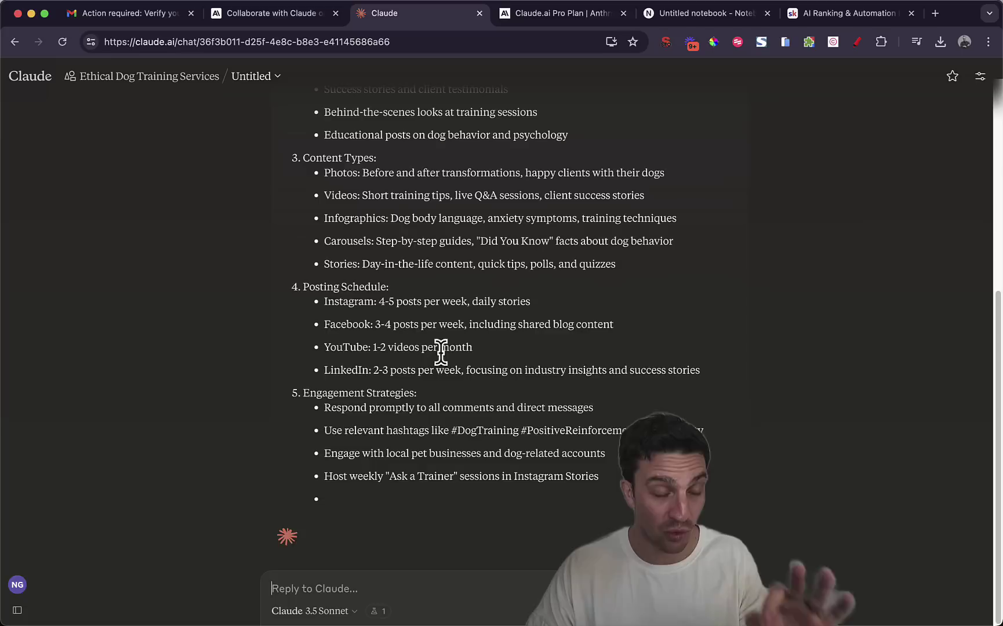
pyautogui.scroll(5, 446, 325)
pyautogui.scroll(-15, 470, 313)
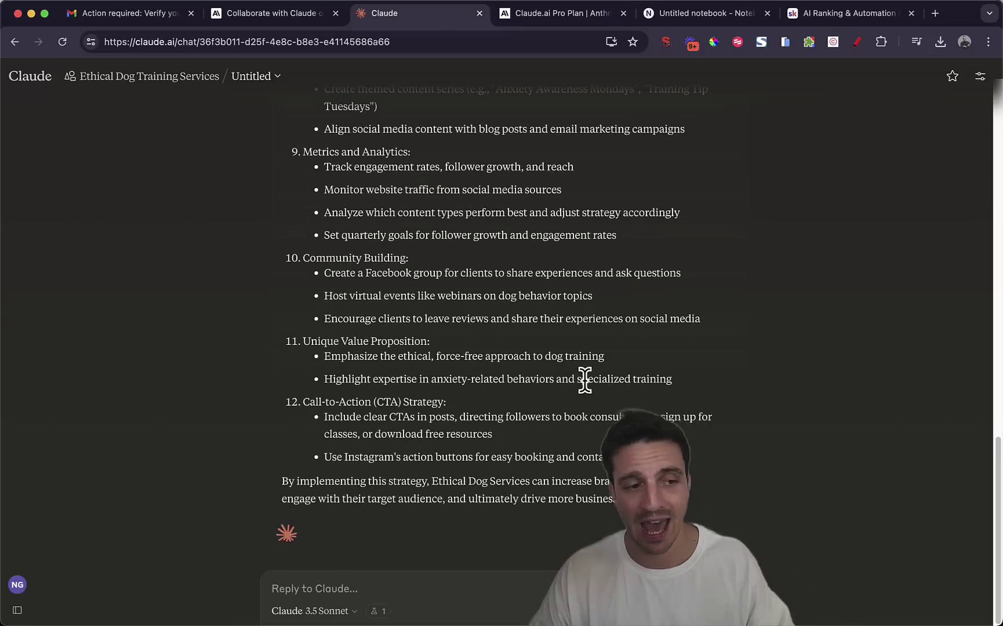
pyautogui.scroll(15, 562, 376)
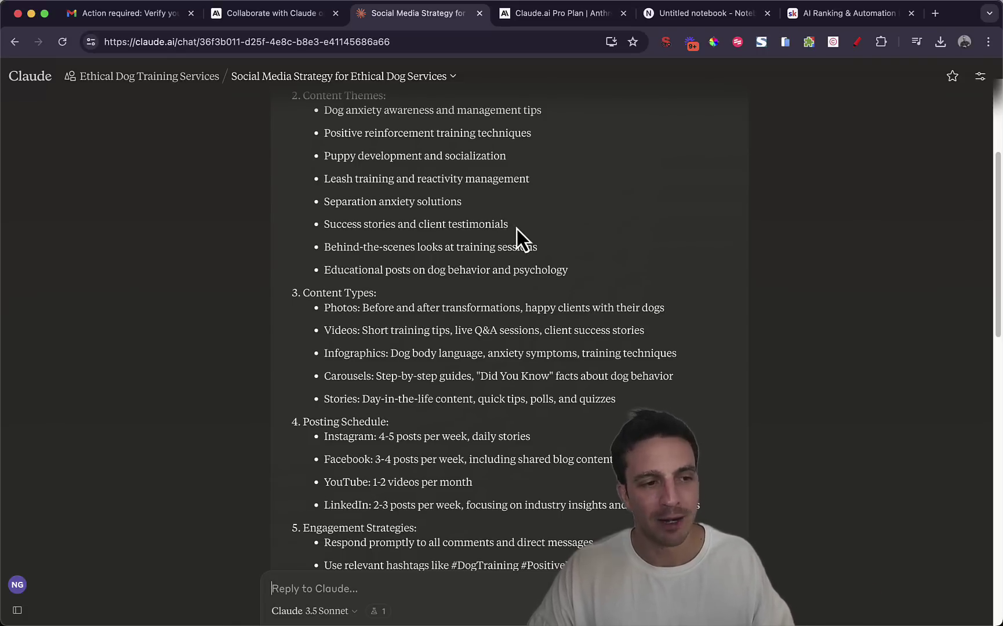
pyautogui.scroll(4, 522, 278)
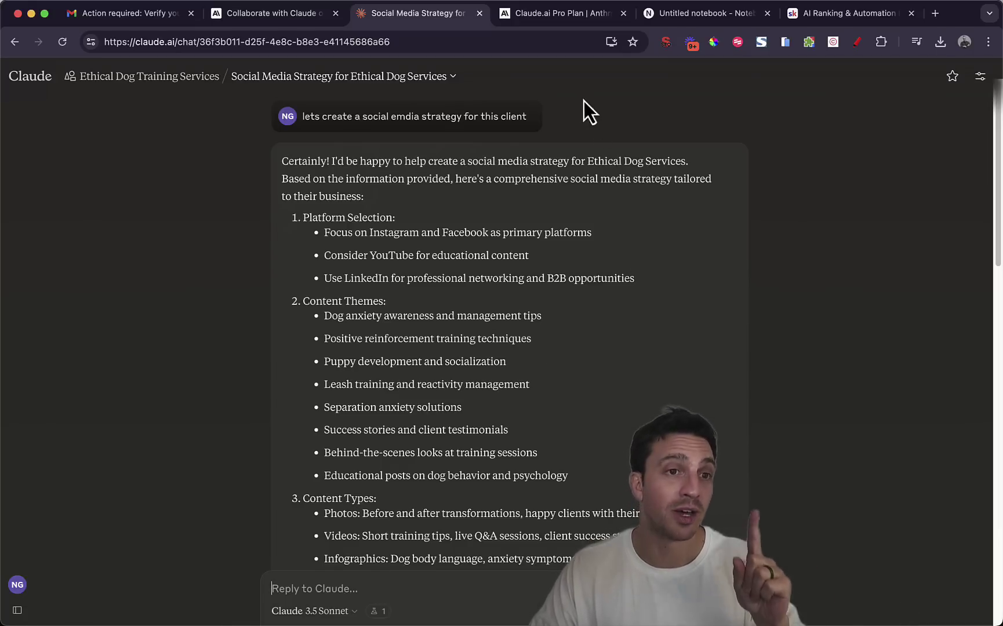
pyautogui.click(710, 14)
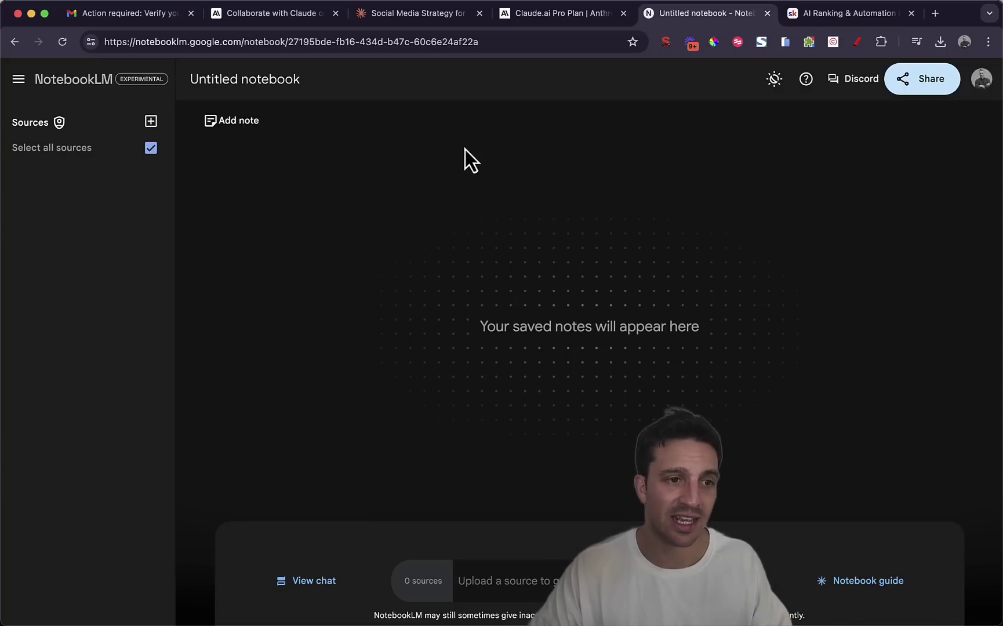
# Step: Return to NotebookLM's notebook list and open the Prompting Guide notebook
pyautogui.click(43, 87)
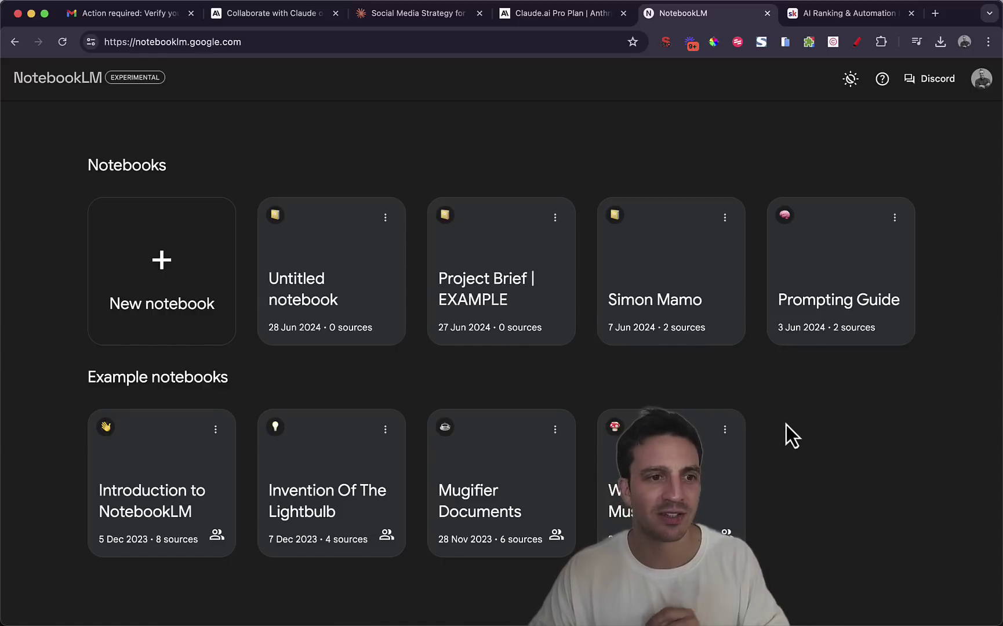
pyautogui.click(775, 296)
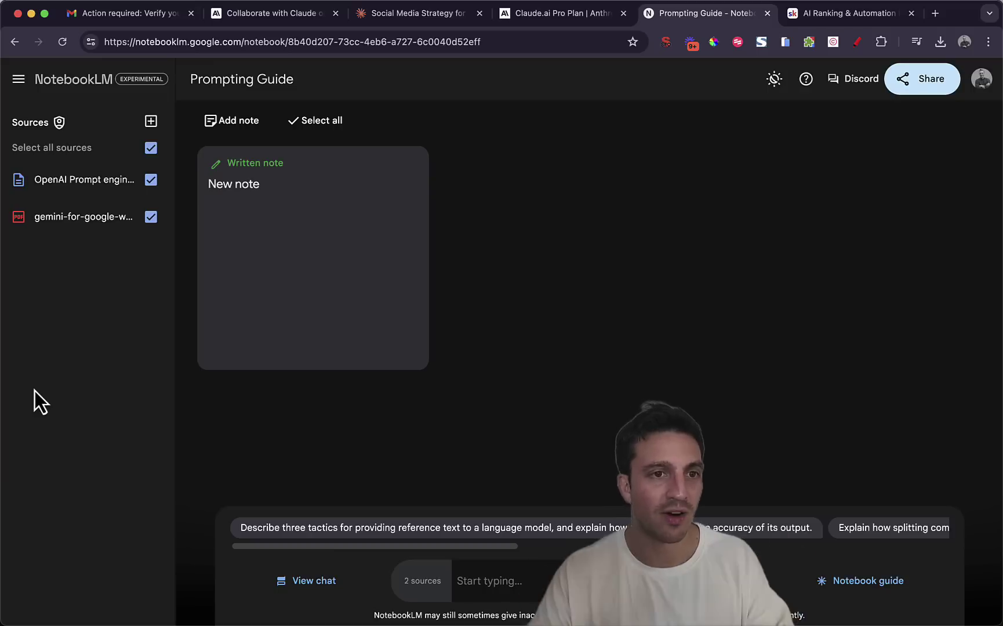
# Step: Ask the Prompting Guide notebook the best way to prompt ChatGPT, check citation 1, then return to Claude
pyautogui.click(554, 581)
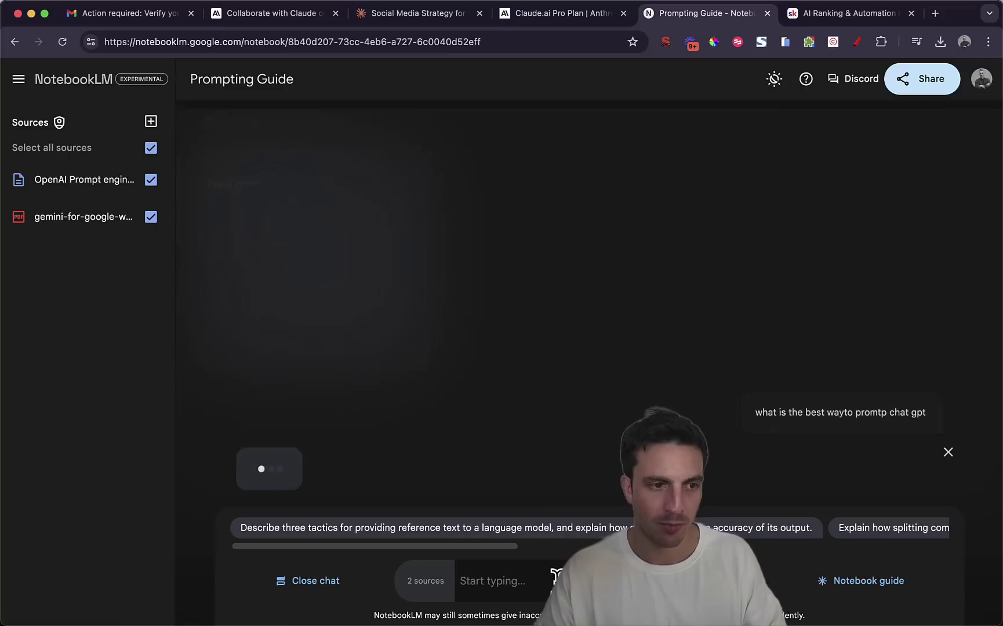
pyautogui.write('what is the best wayto promtp chat gpt')
pyautogui.press('Return')
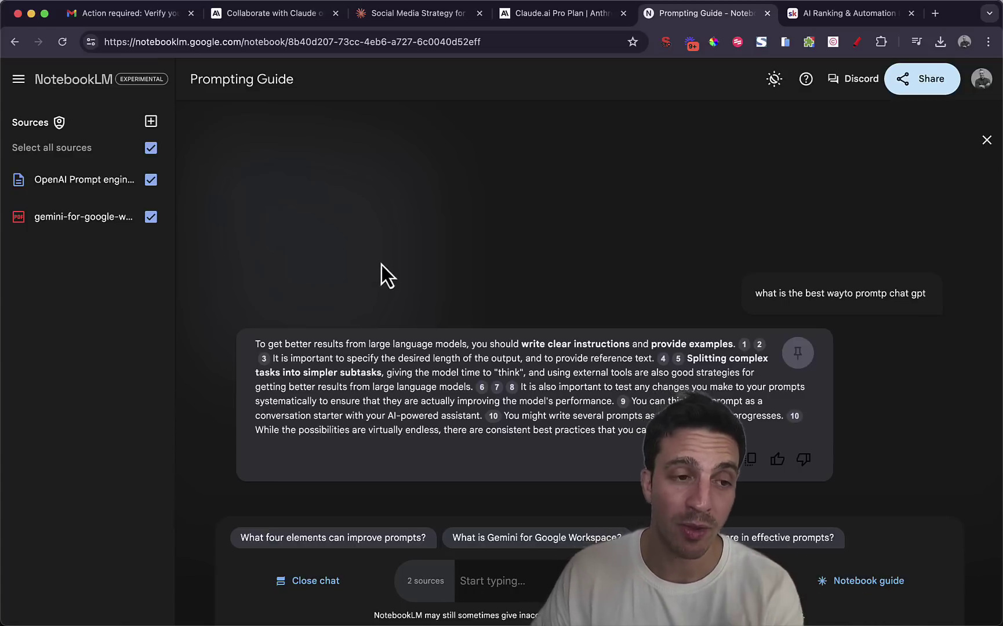
pyautogui.click(745, 345)
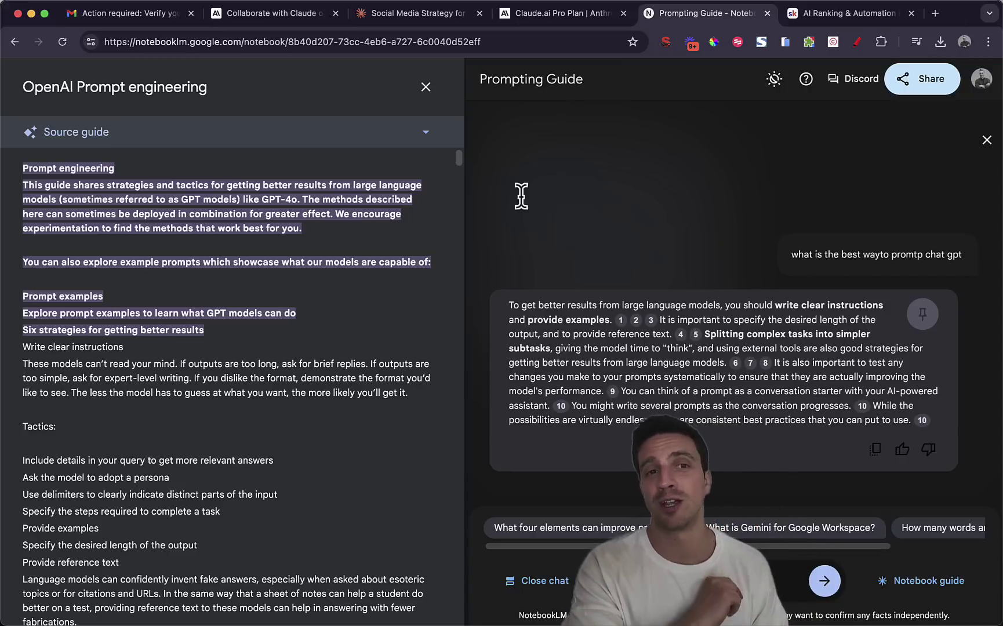
pyautogui.click(374, 14)
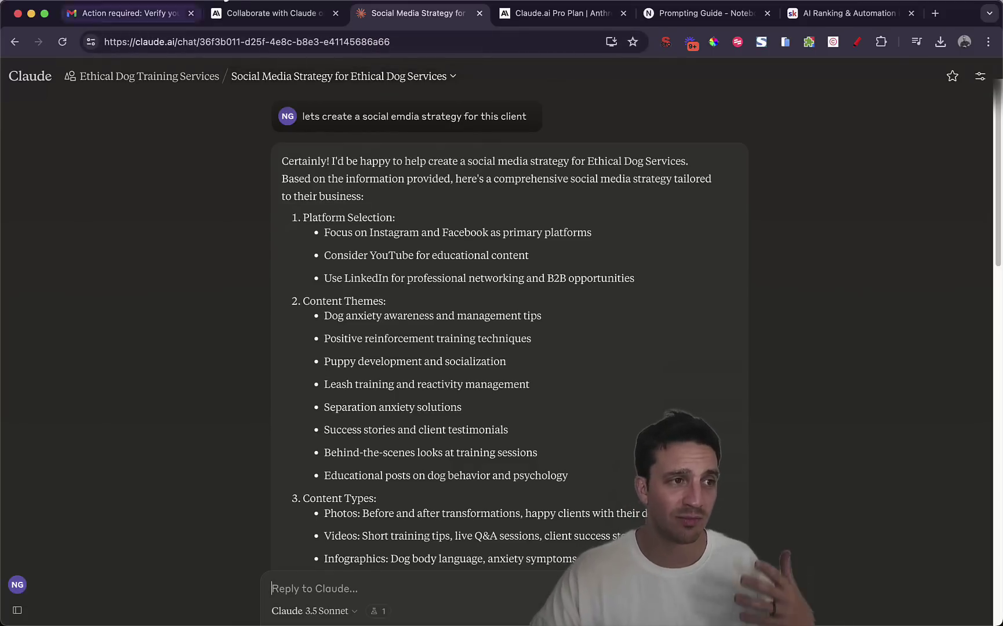
# Step: Go back to the Ethical Dog Training Services project page showing its knowledge files and chats
pyautogui.click(187, 78)
pyautogui.moveTo(40, 90)
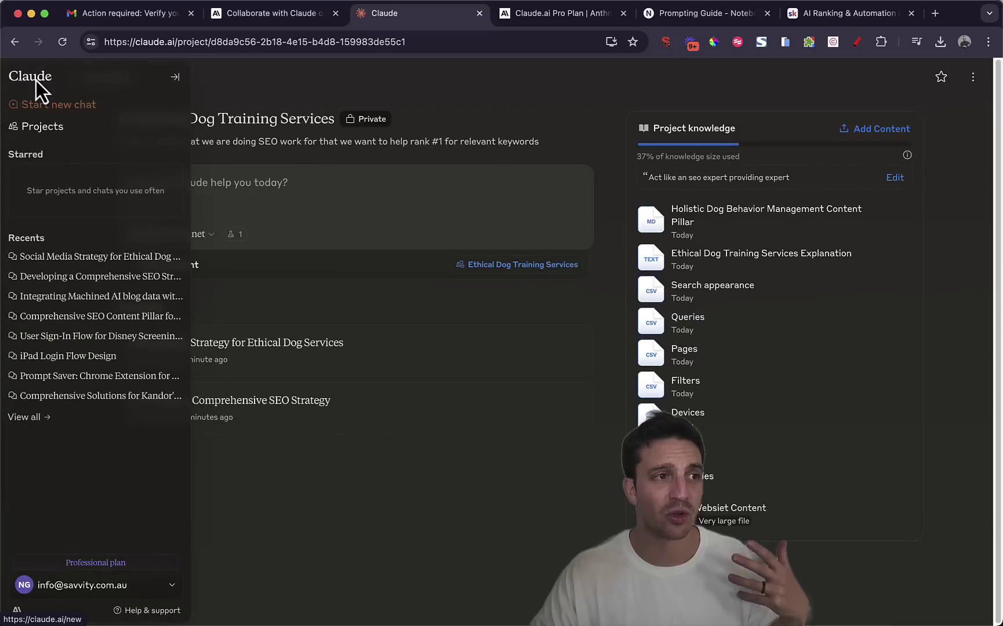
pyautogui.moveTo(10, 107)
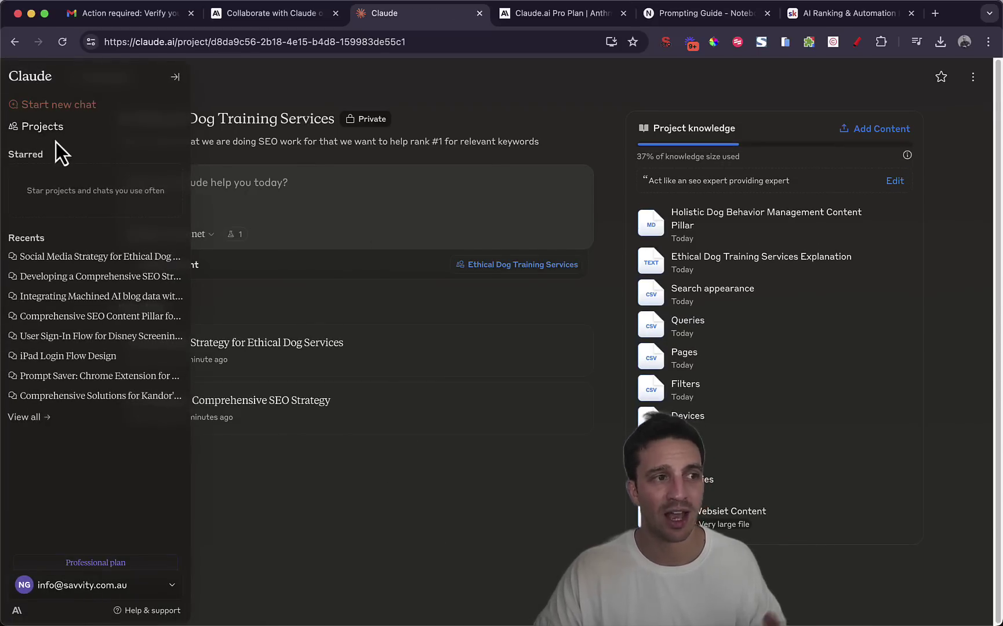